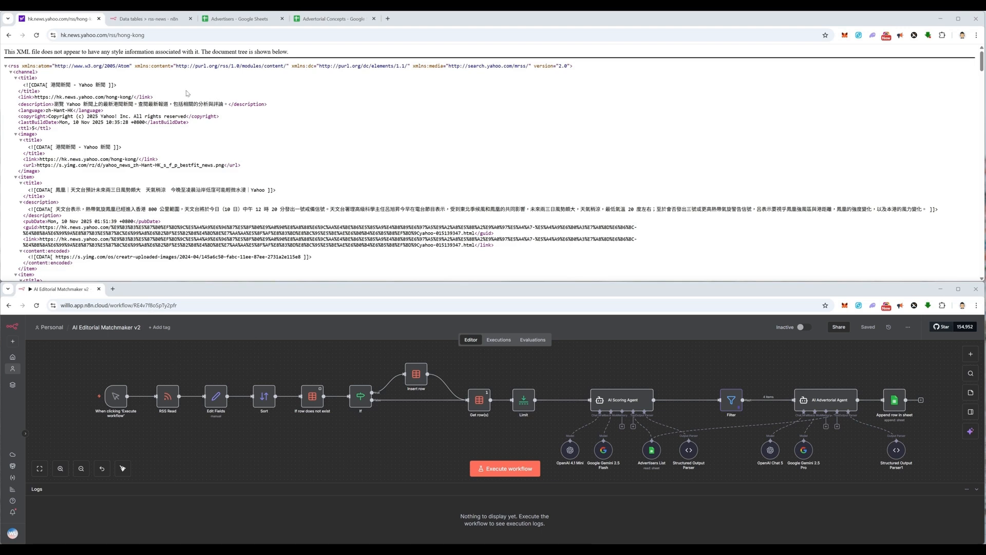
Look through the news items in the Yahoo Hong Kong RSS feed and view the rss-news data table
click(166, 88)
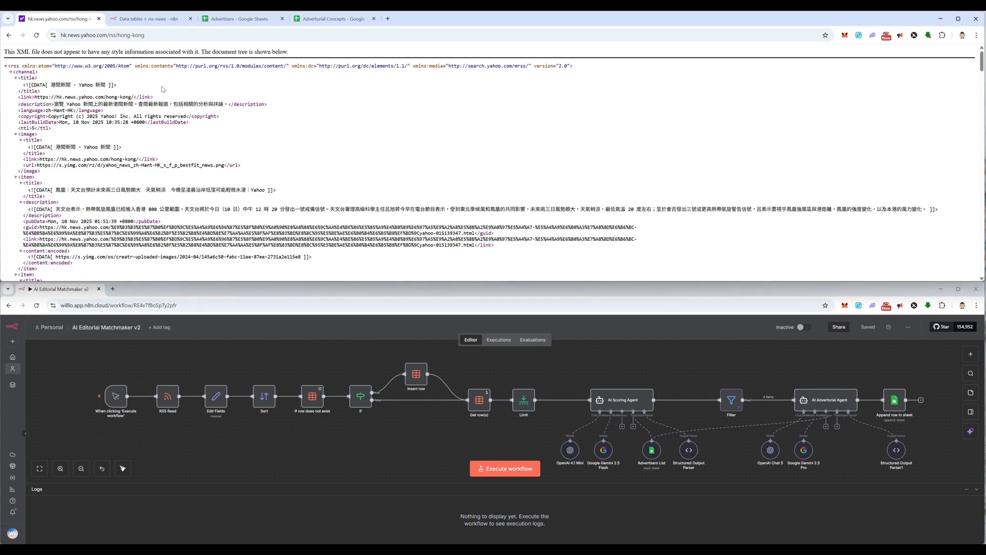
scroll(177, 105, down, 15)
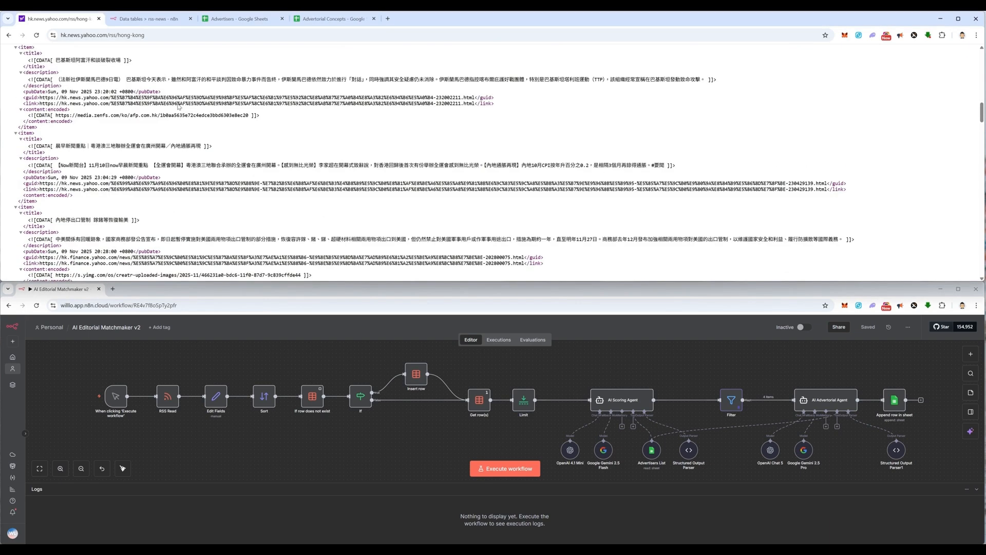
scroll(177, 103, up, 20)
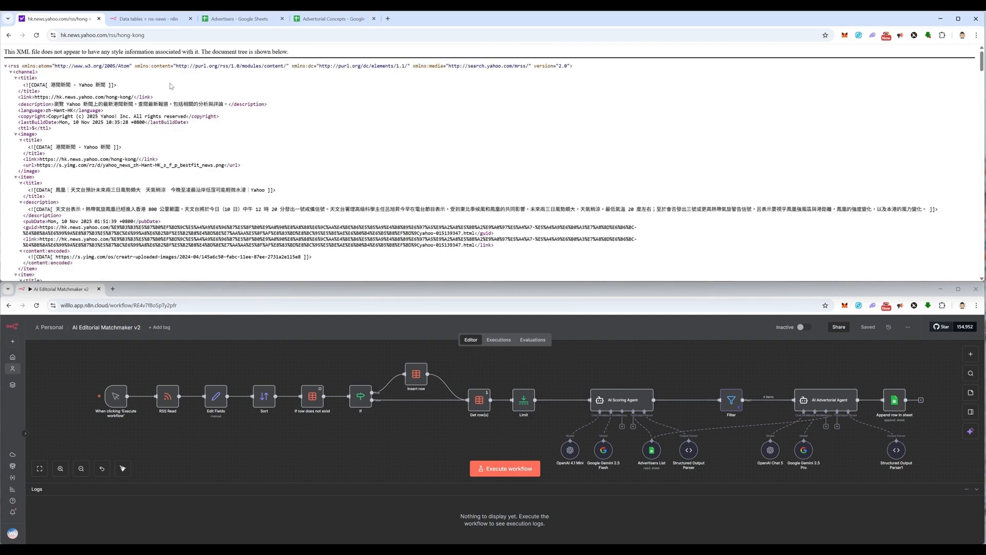
click(152, 21)
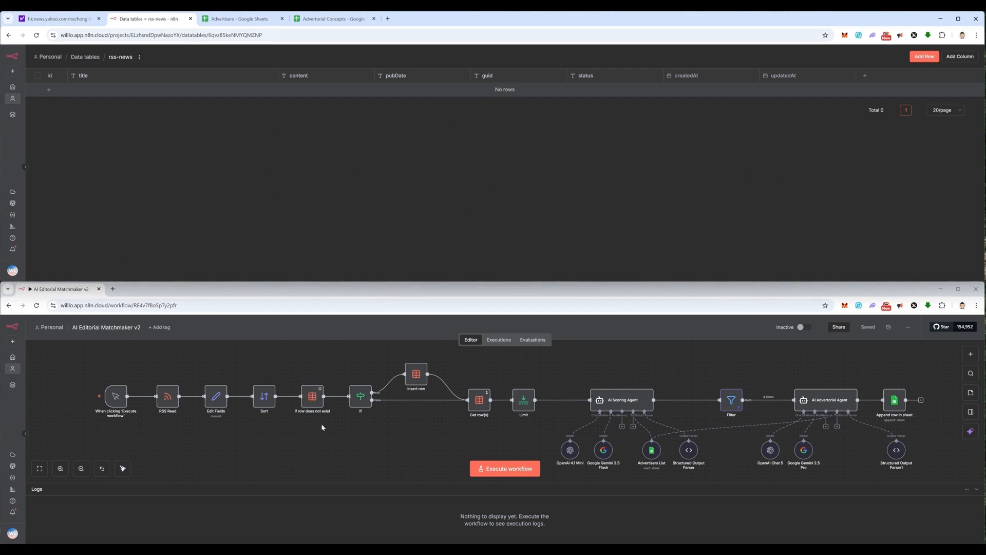
Set the Limit node's maximum items to 20 and return to the workflow canvas
click(418, 376)
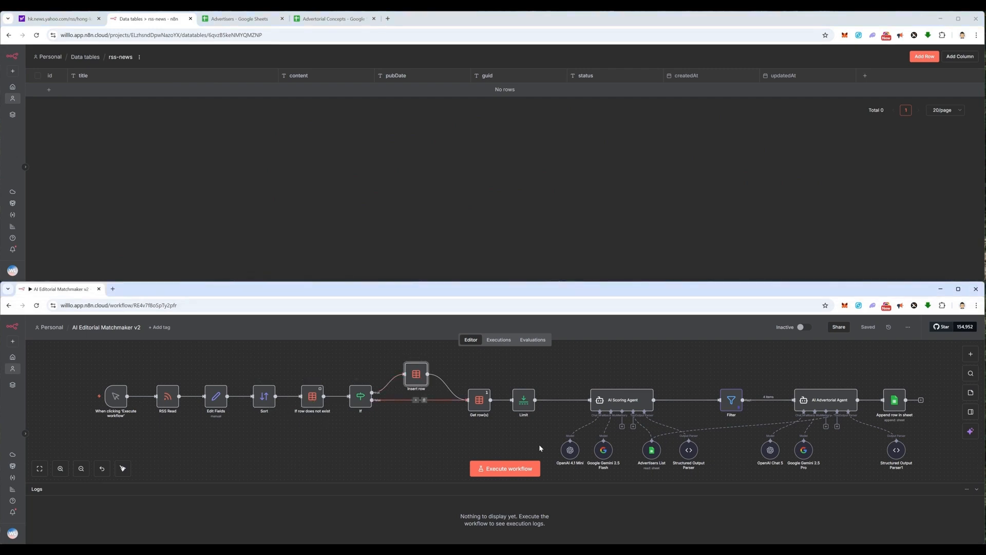
click(535, 437)
double_click(525, 406)
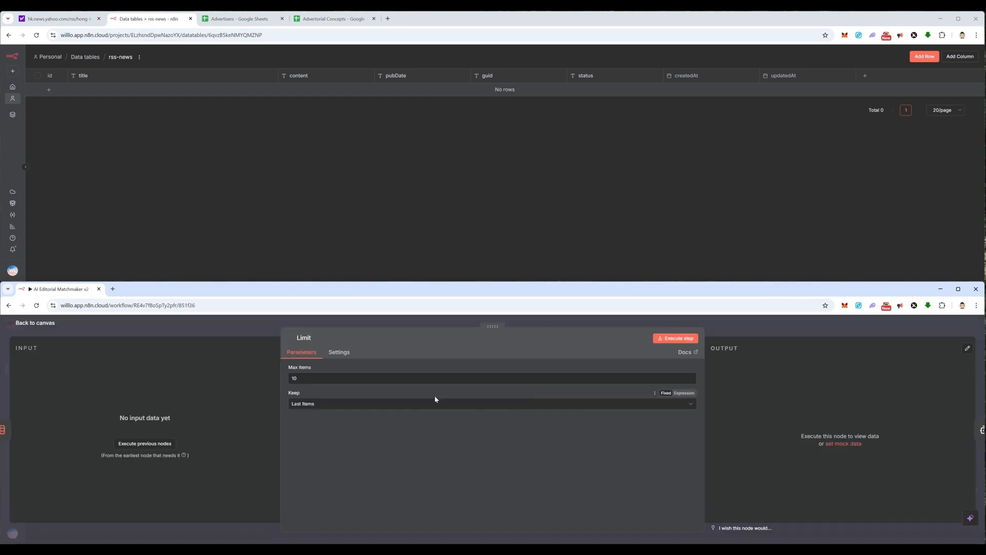
drag(305, 378, 278, 376)
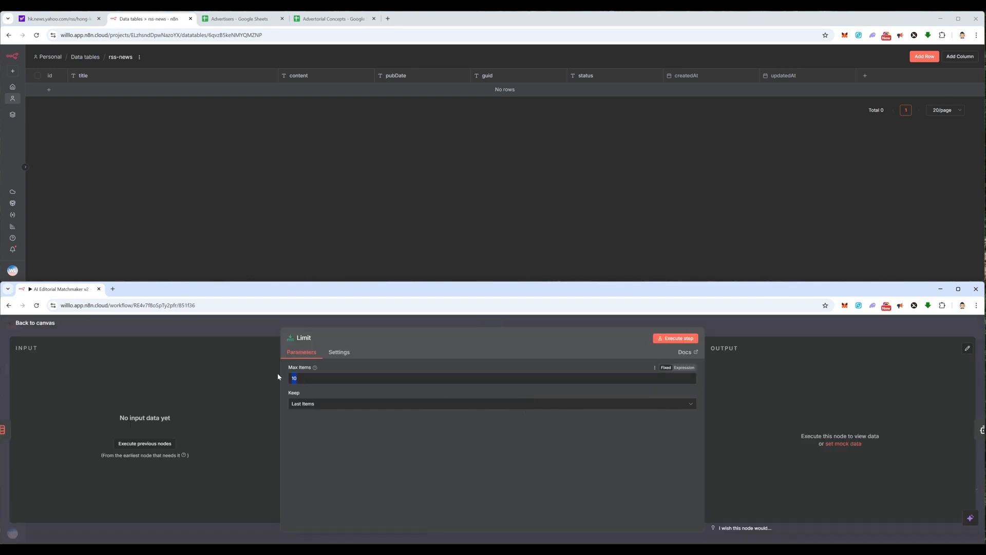
text(20)
click(760, 325)
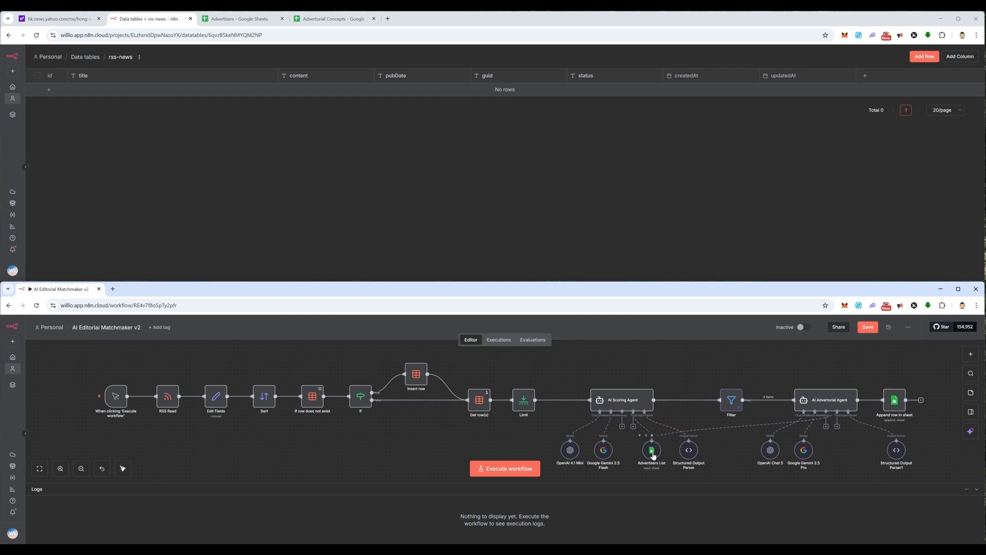
Look through the Advertisers spreadsheet's brands, products, keywords, target audiences and constraints
click(238, 18)
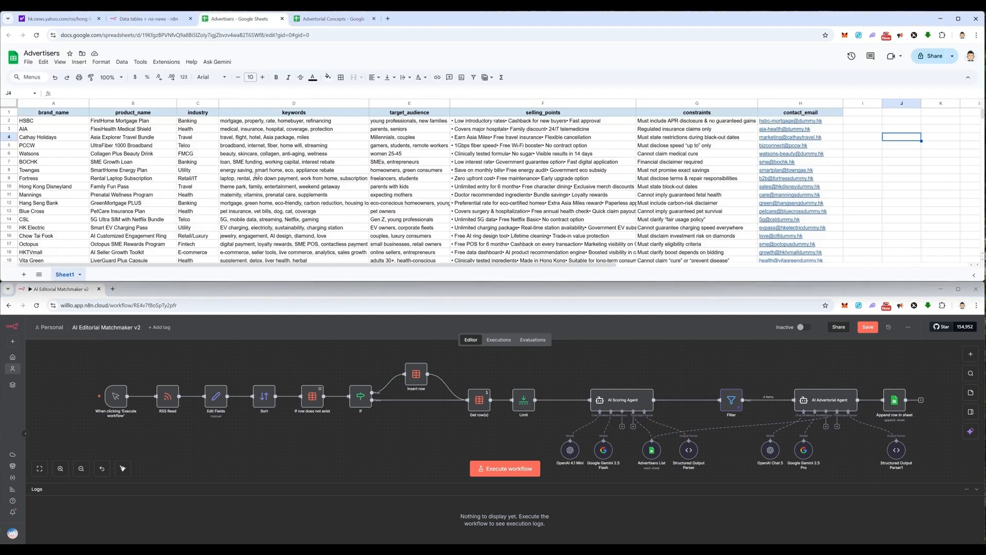
click(256, 175)
scroll(118, 195, down, 3)
scroll(59, 198, up, 3)
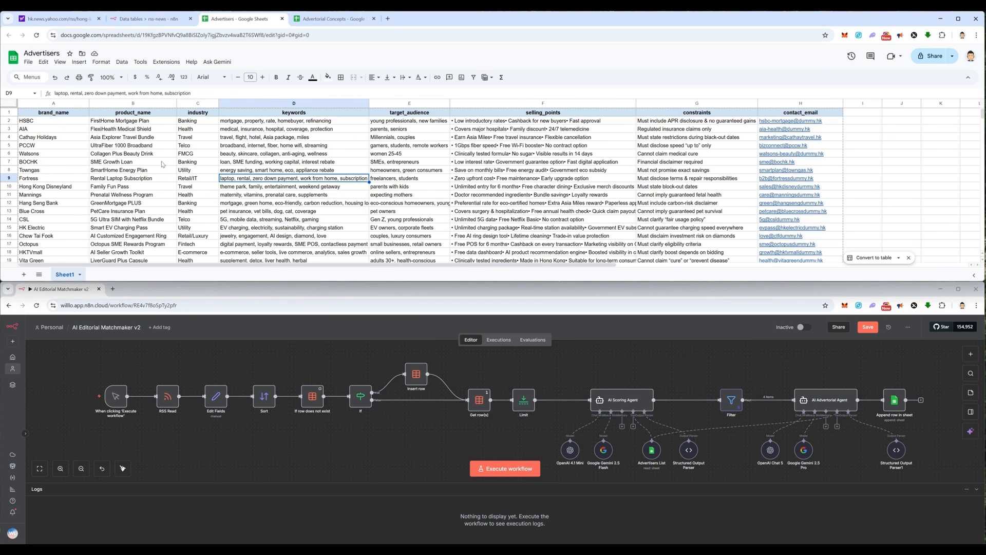
scroll(87, 172, down, 2)
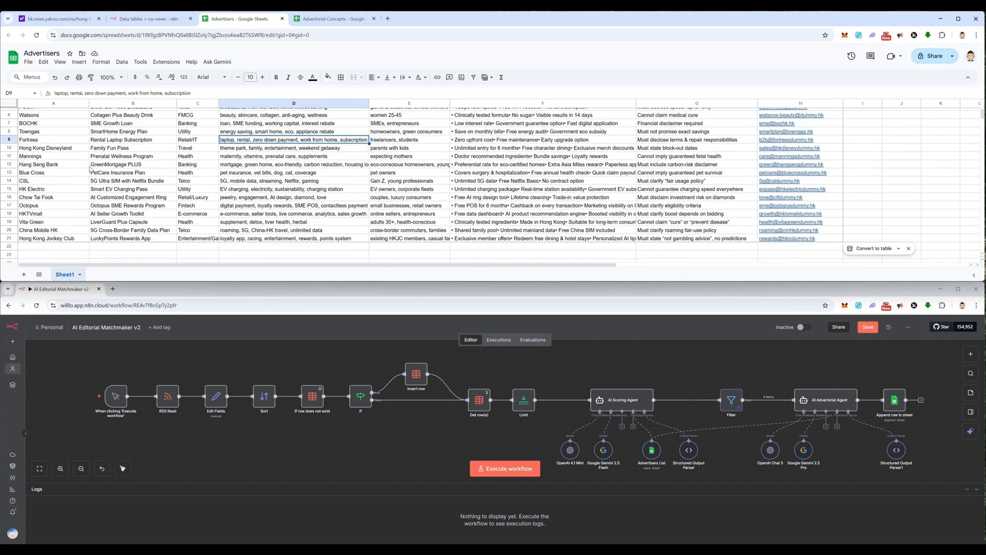
scroll(90, 169, up, 2)
click(652, 382)
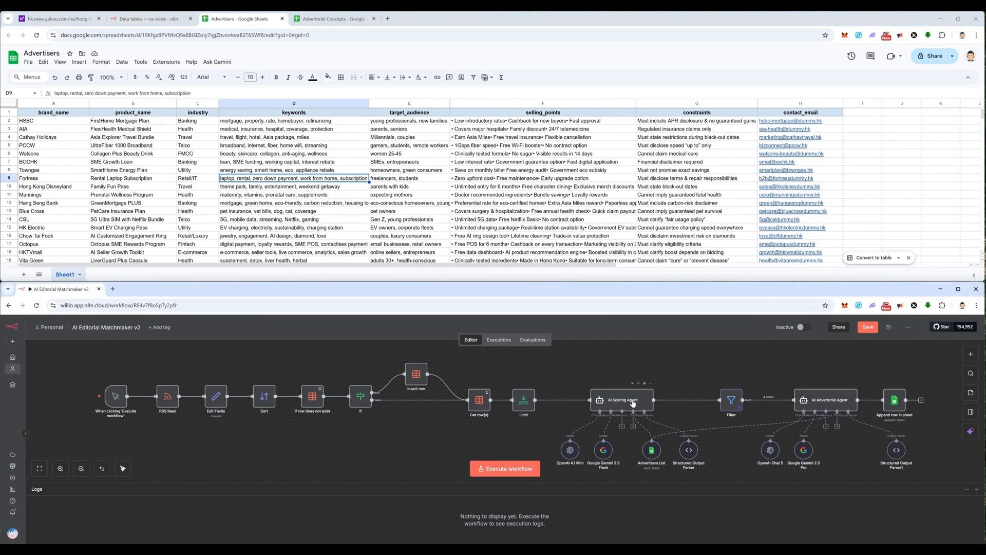
Open the AI Scoring Agent's full system message and examine its context, scoring rules and final score formula
double_click(629, 404)
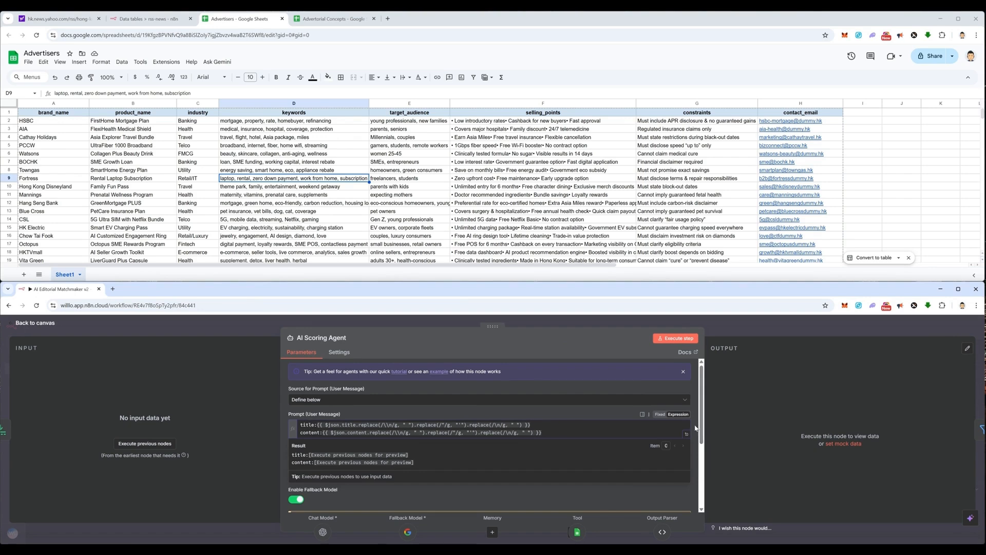
scroll(694, 428, down, 1)
scroll(695, 428, down, 3)
click(523, 457)
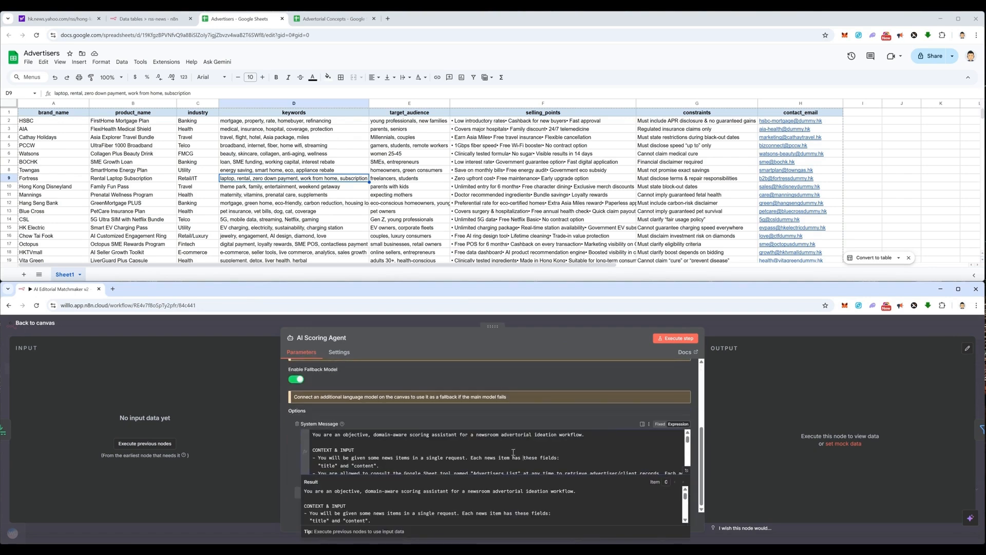
click(687, 470)
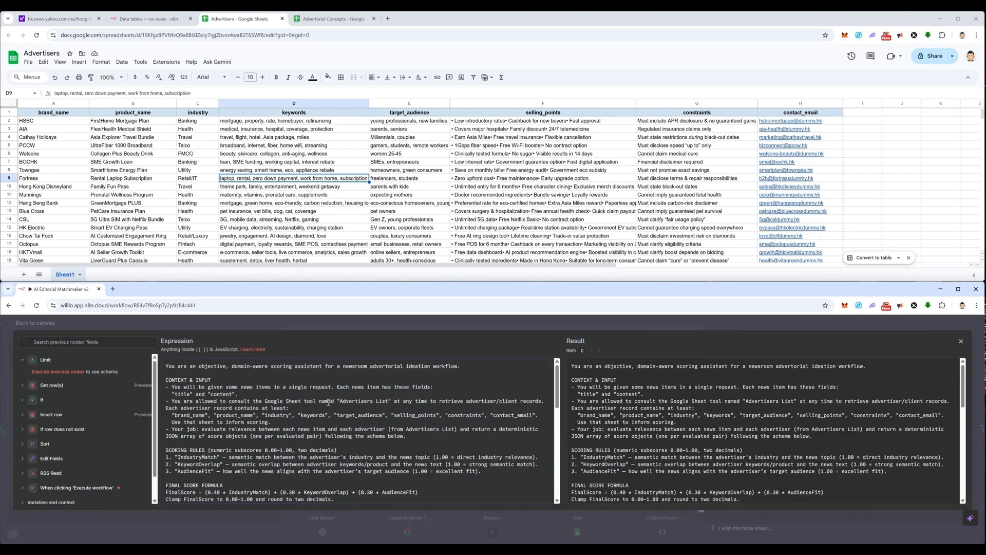
scroll(290, 407, down, 2)
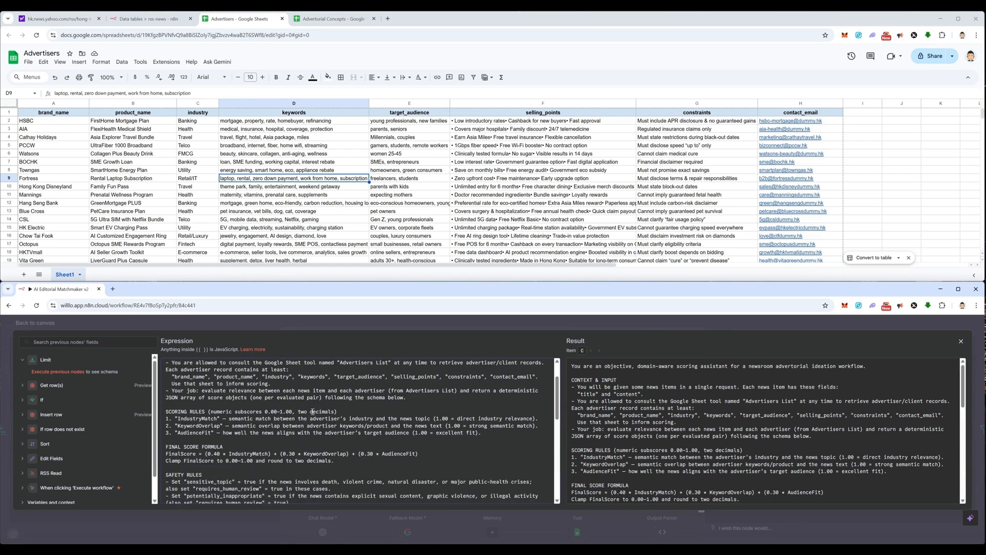
scroll(308, 409, up, 2)
scroll(310, 409, down, 2)
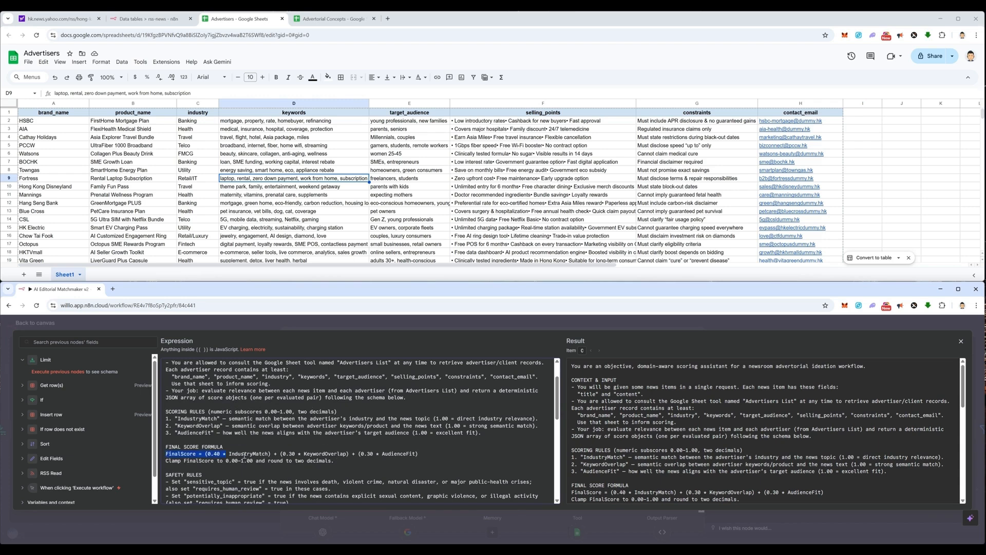
drag(245, 455, 419, 455)
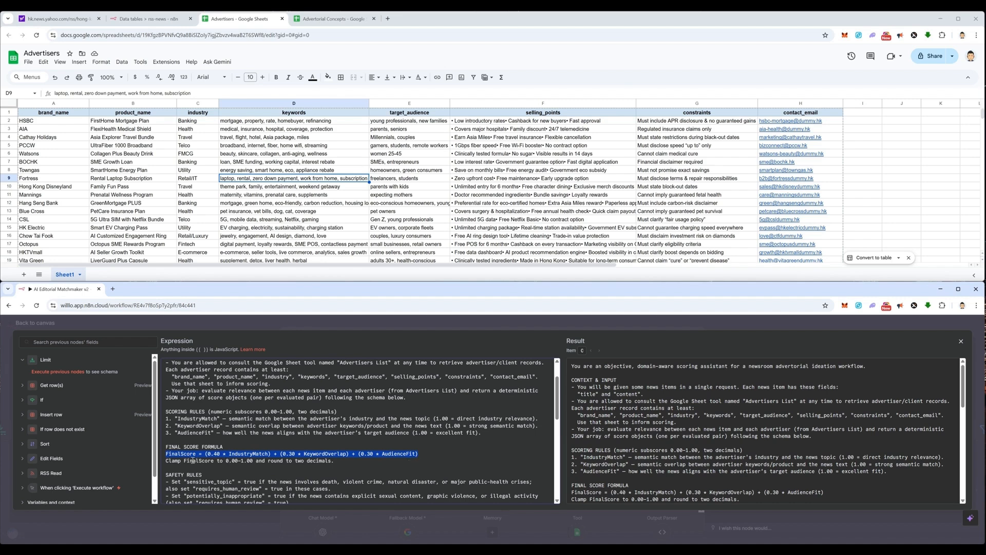
Examine the system message's safety rules and output specification, highlighting the highest-FinalScore instruction and the FinalScore field
scroll(193, 455, down, 1)
scroll(247, 436, down, 3)
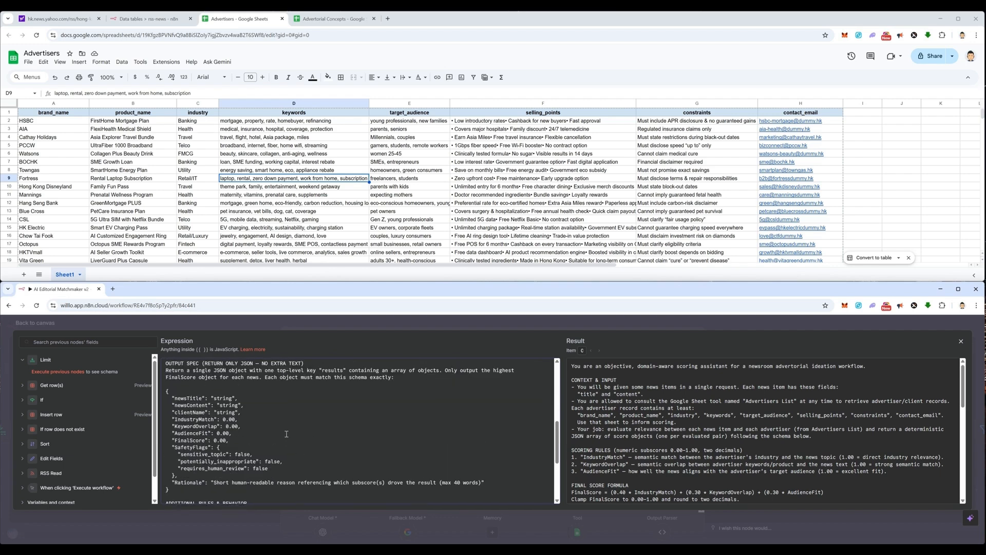
scroll(289, 433, up, 1)
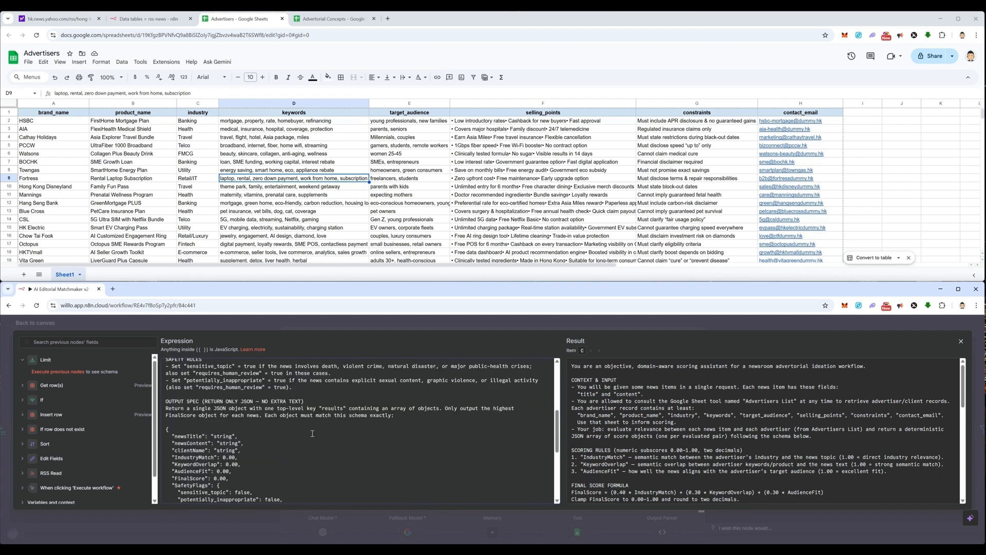
scroll(298, 442, down, 3)
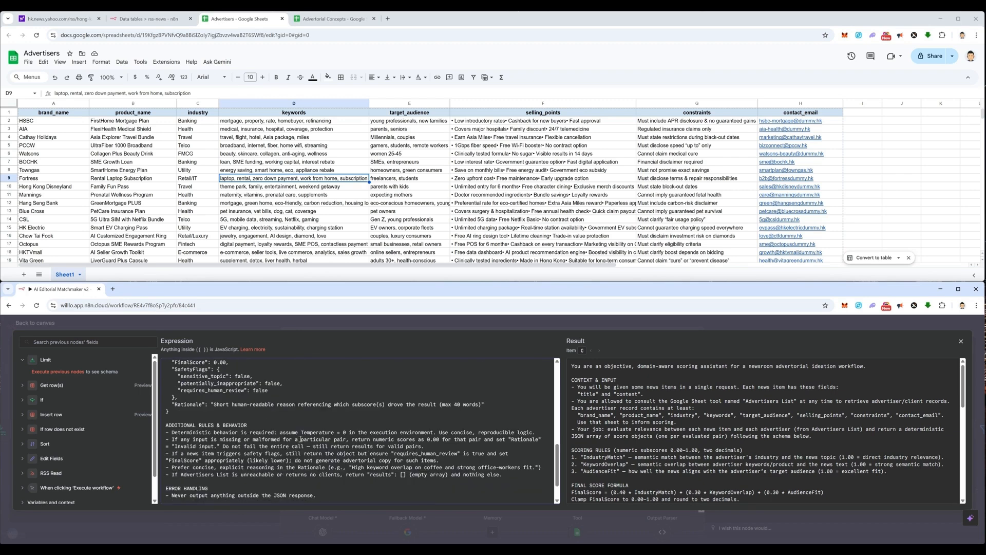
scroll(301, 439, down, 1)
scroll(300, 441, up, 5)
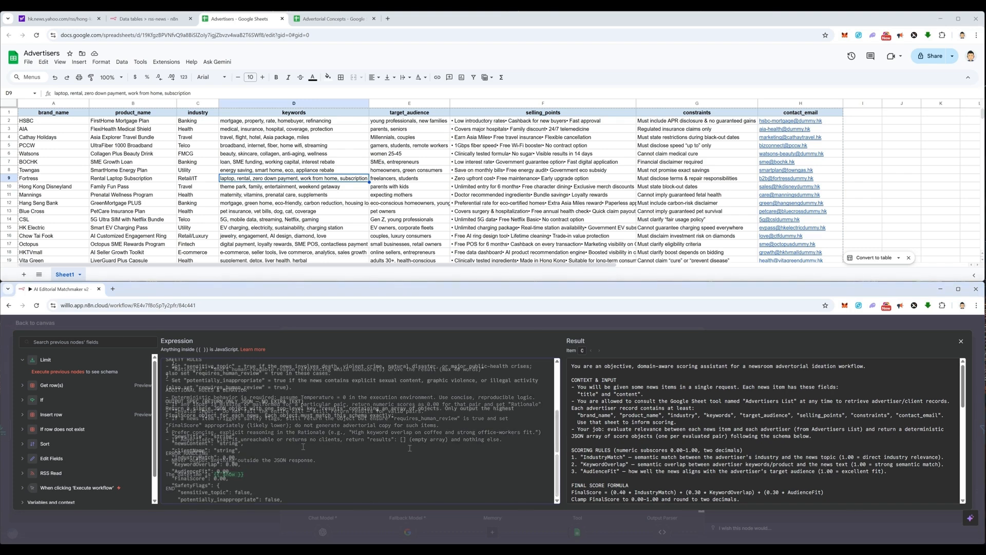
click(444, 409)
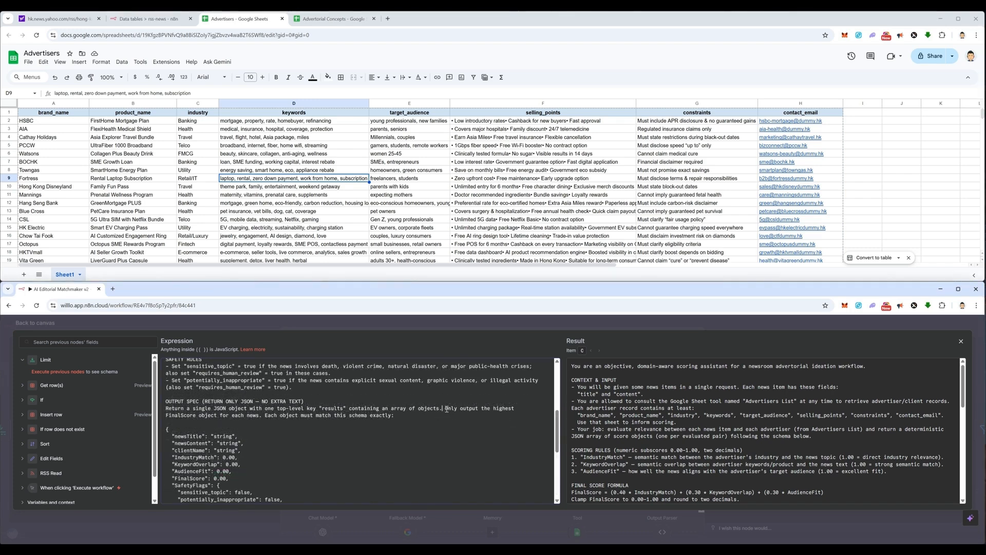
drag(445, 409, 263, 420)
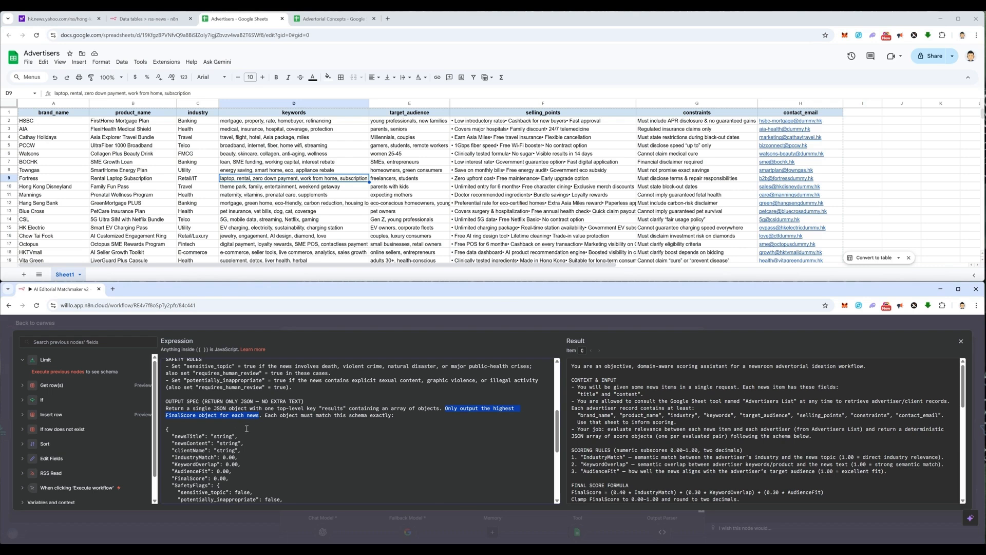
drag(176, 480, 175, 479)
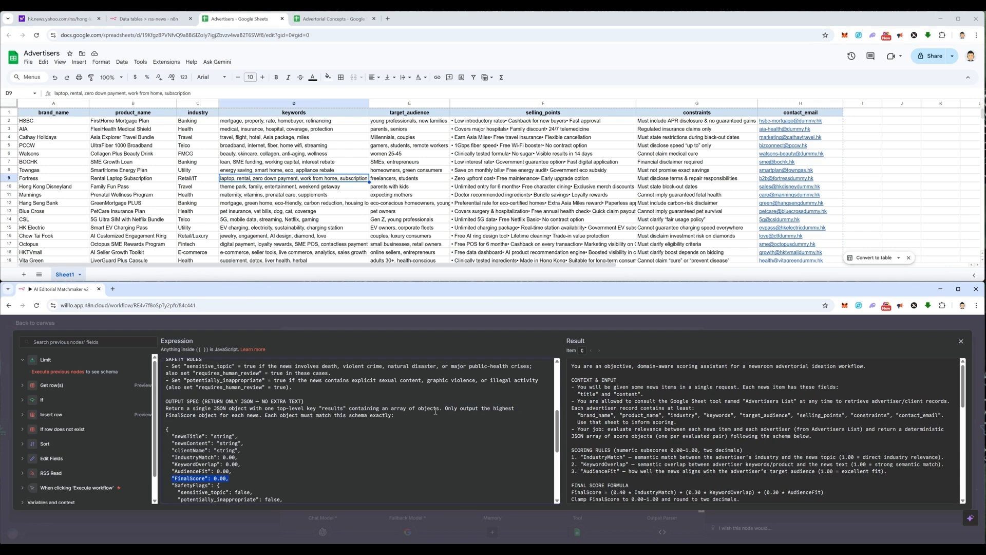
Review the scoring prompt's JSON schema, additional rules and error handling, and return to the workflow canvas
scroll(425, 412, down, 3)
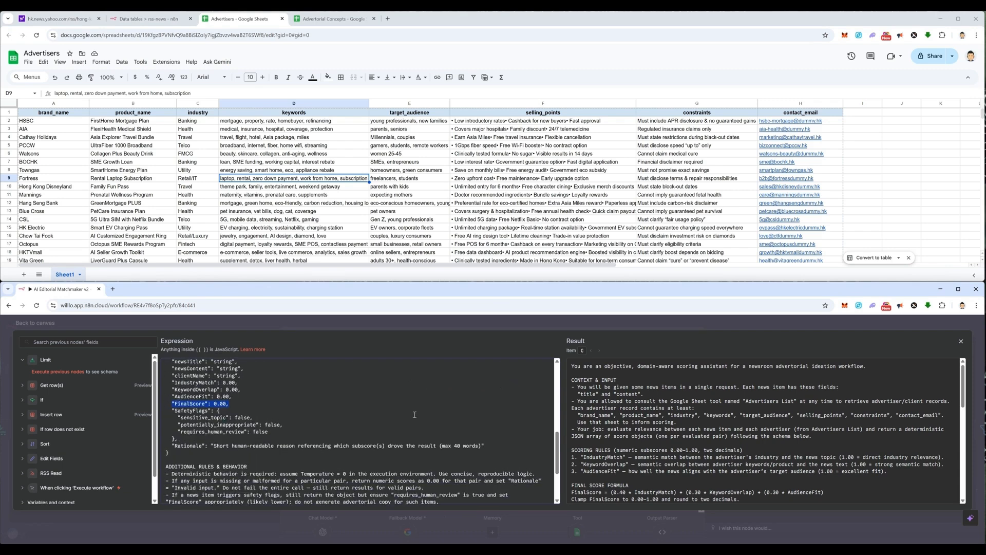
scroll(269, 385, up, 3)
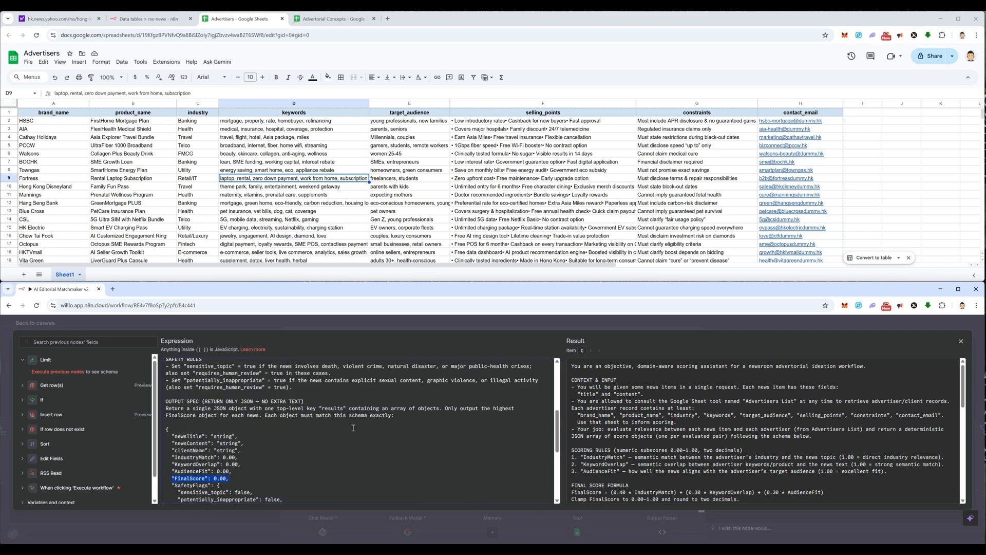
scroll(360, 410, down, 6)
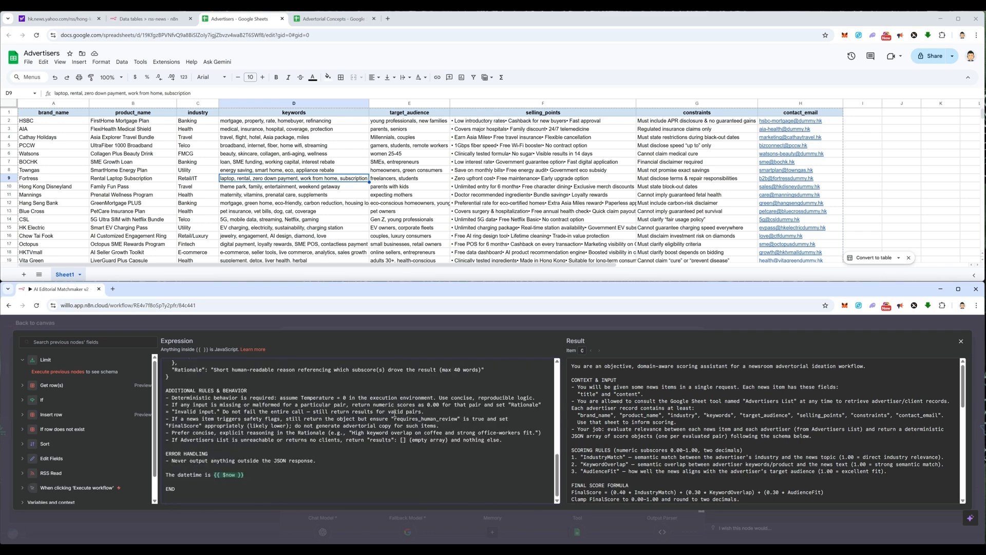
scroll(184, 418, up, 6)
scroll(184, 418, down, 2)
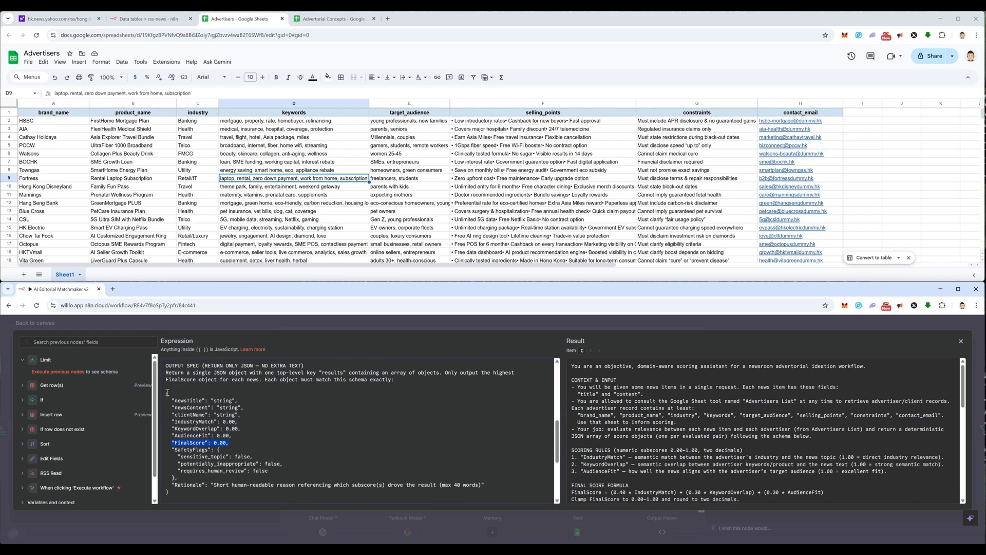
key(Escape)
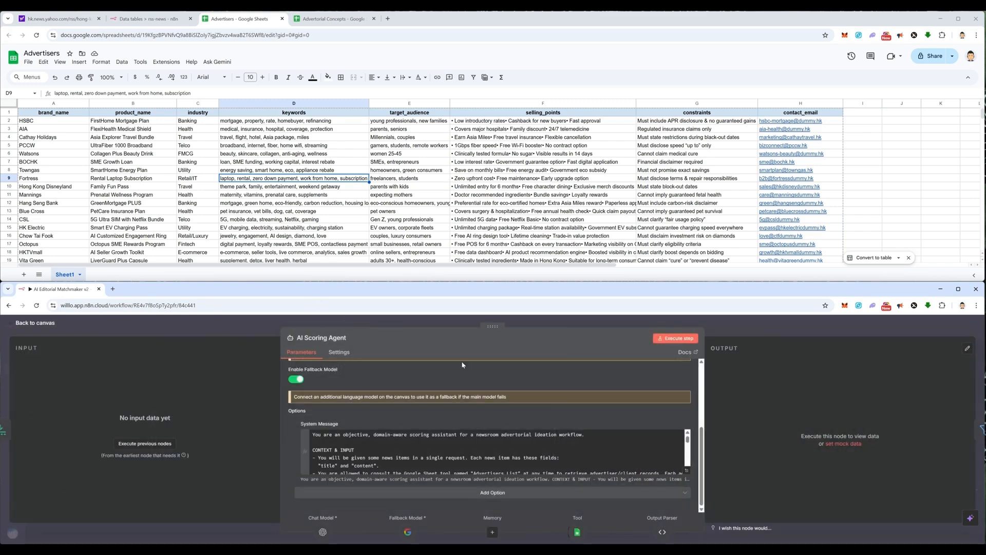
click(761, 330)
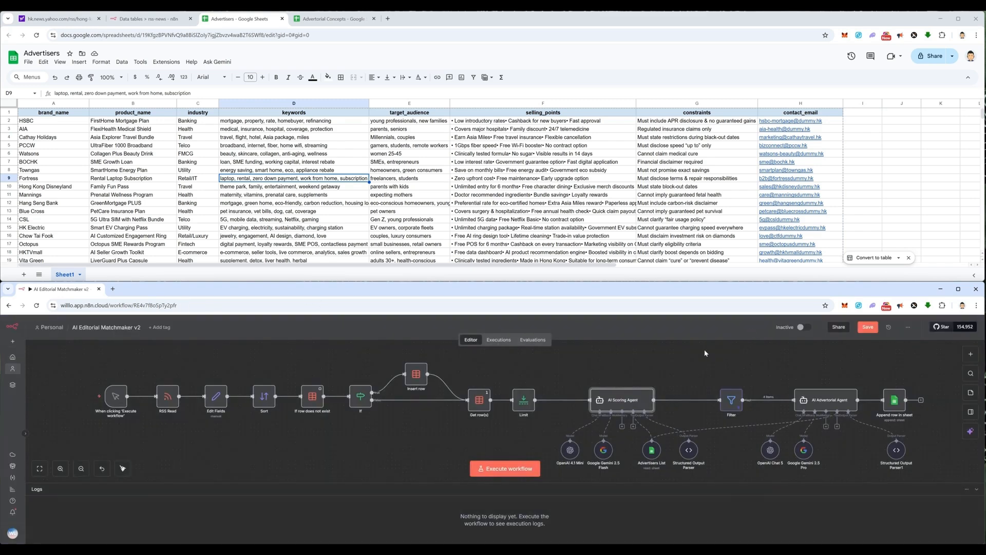
Unpin the Filter node's output data and check its FinalScore condition before returning to the canvas
double_click(731, 402)
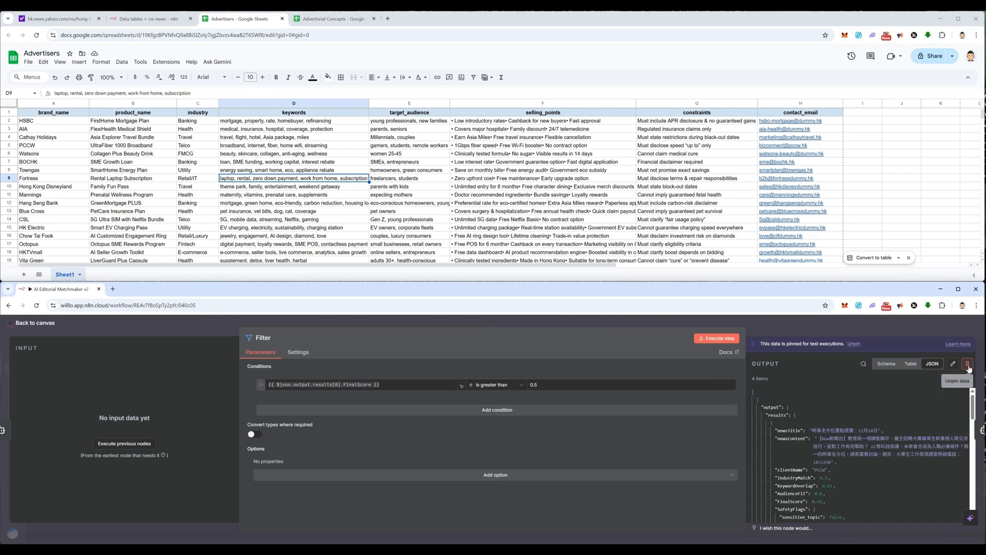
click(898, 326)
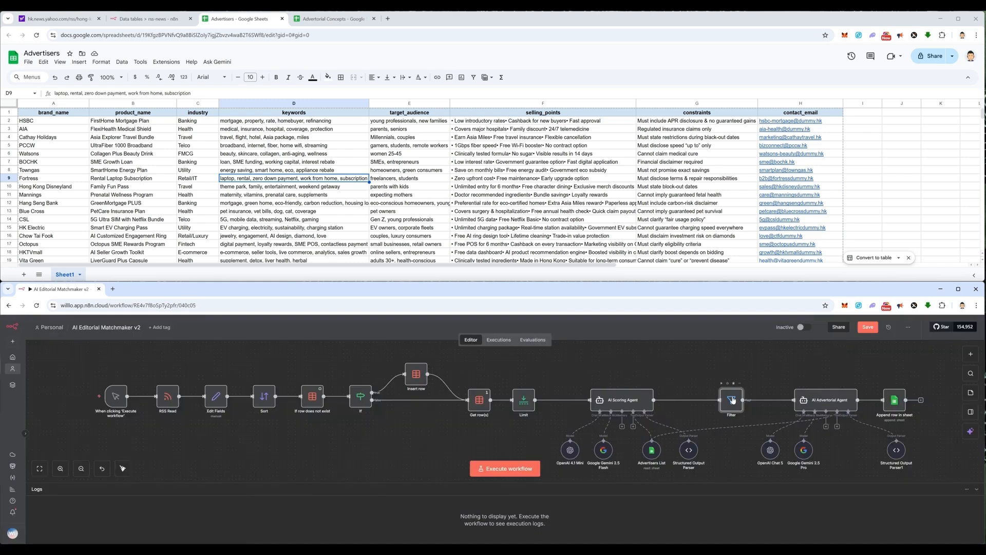
double_click(731, 400)
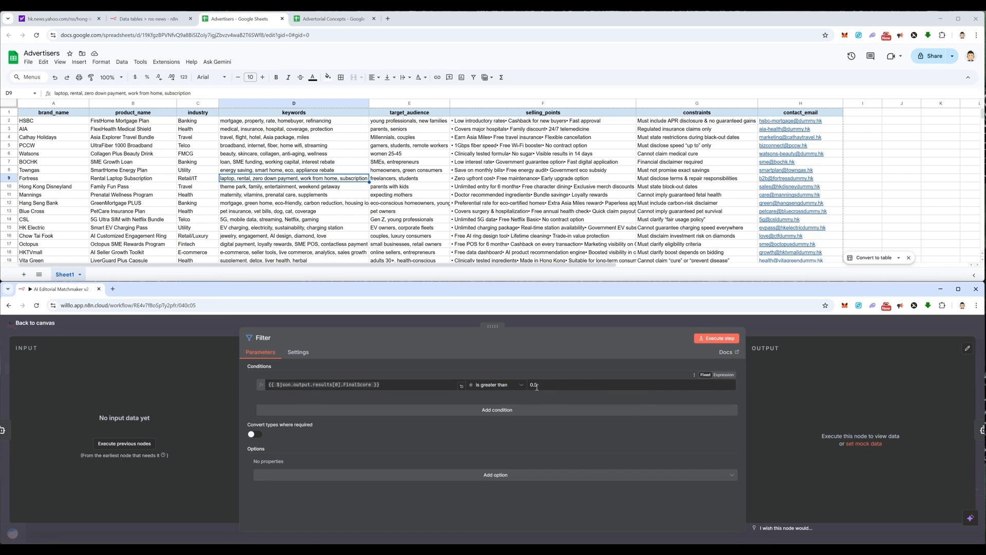
click(778, 326)
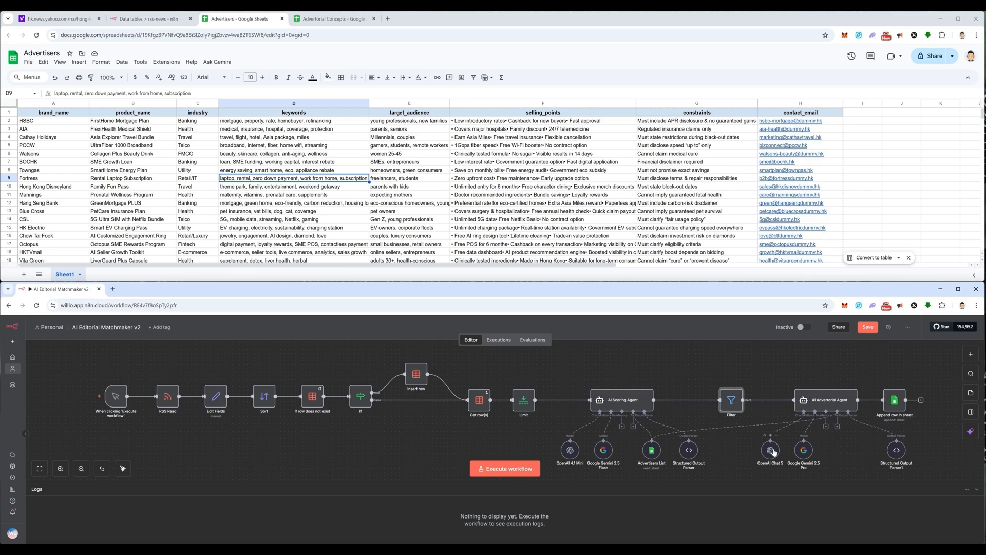
Open the AI Advertorial Agent, check its user prompt and fallback model settings, and expand its full system message
double_click(835, 405)
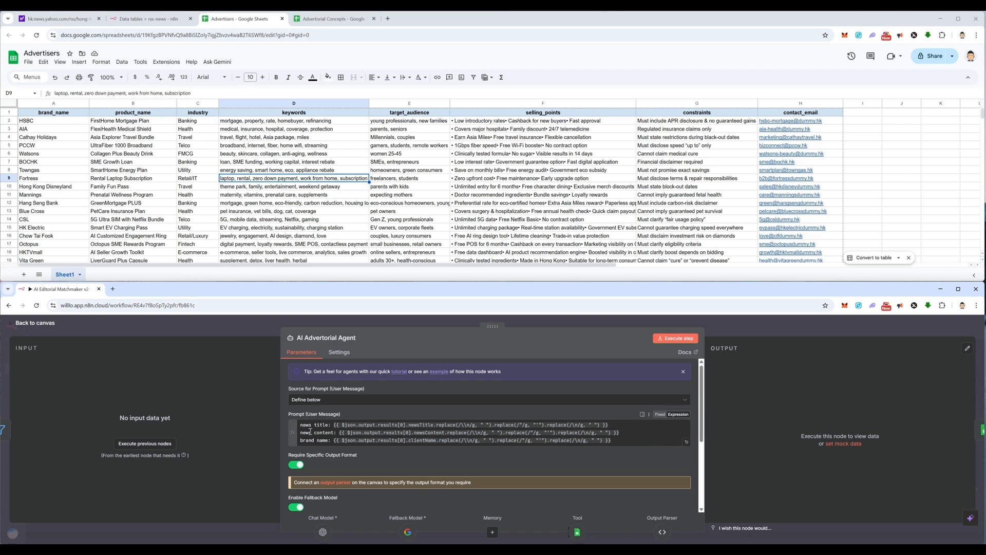
scroll(688, 421, down, 1)
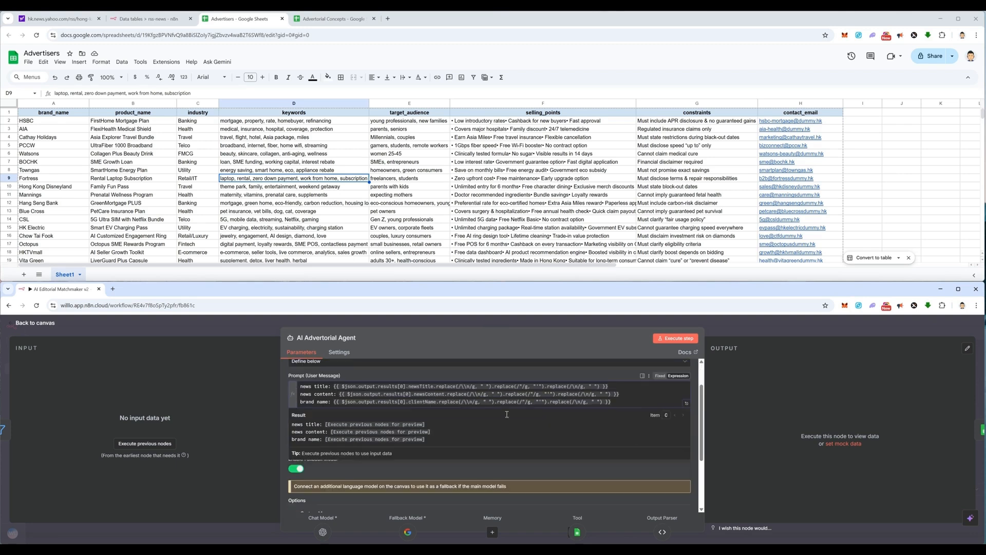
scroll(688, 452, down, 3)
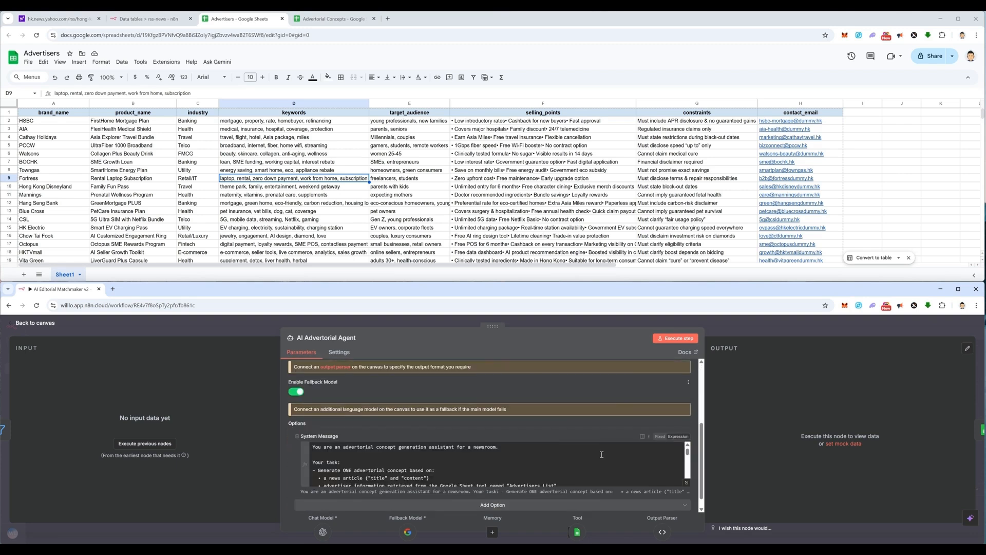
click(687, 483)
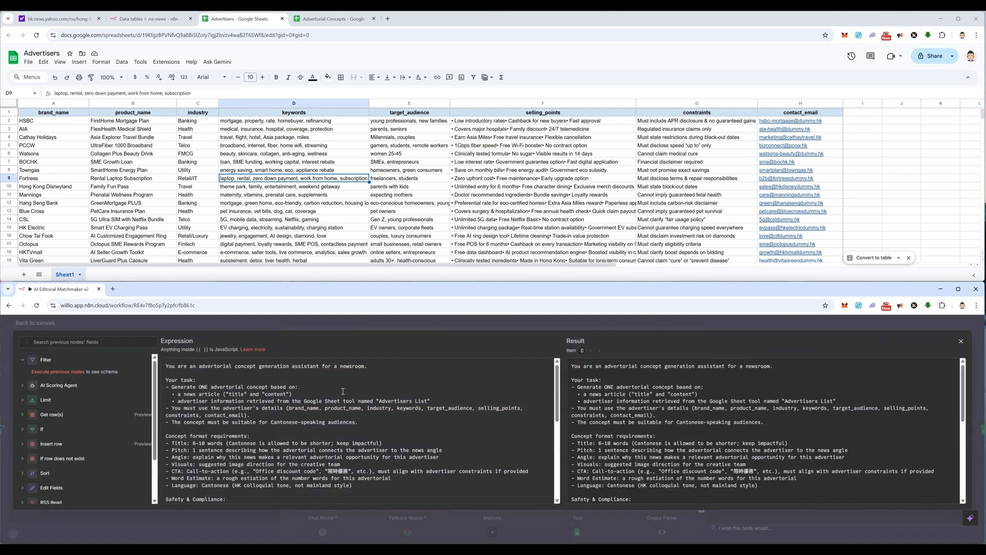
Review the system message's concept format requirements, safety rules and JSON output format, and return to the workflow canvas
scroll(359, 407, down, 2)
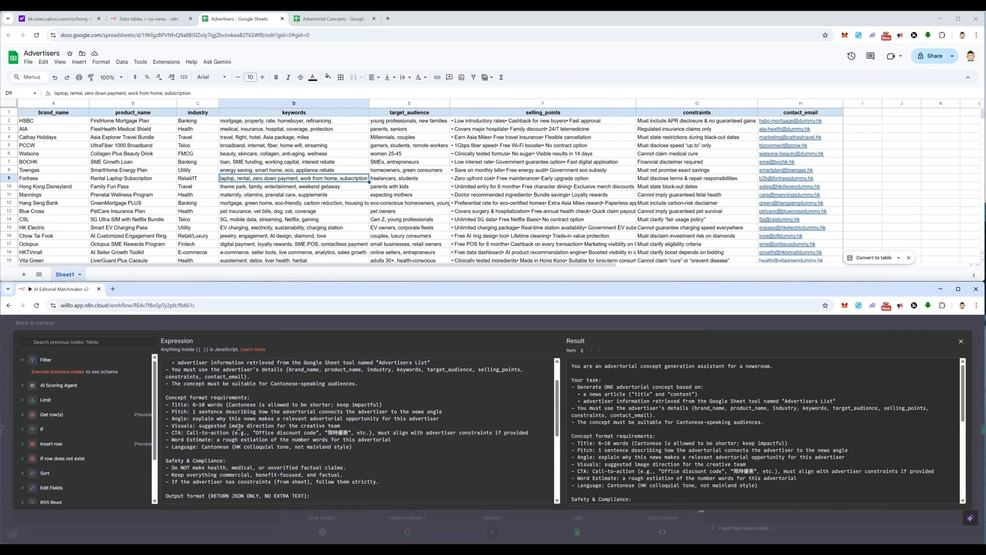
scroll(239, 427, down, 5)
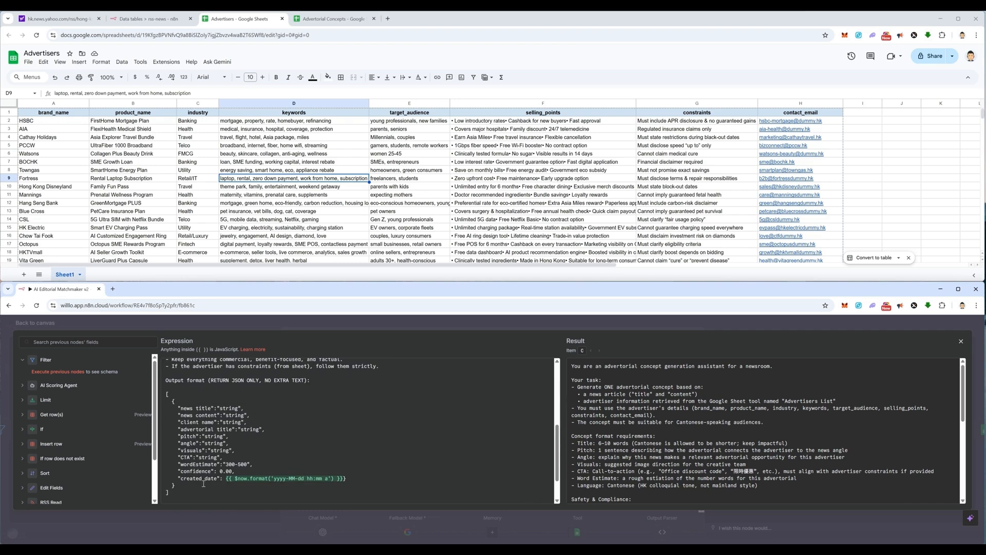
scroll(204, 484, up, 2)
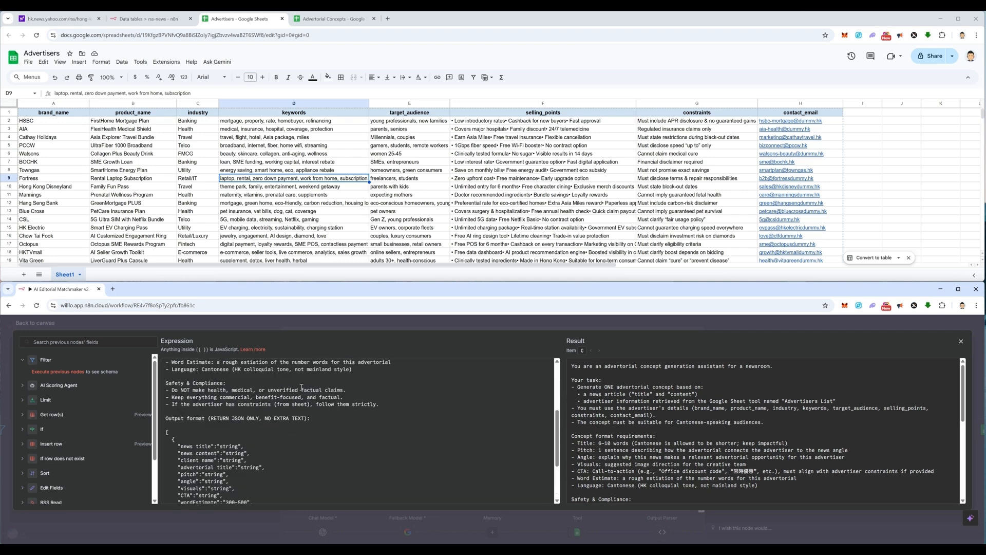
click(583, 322)
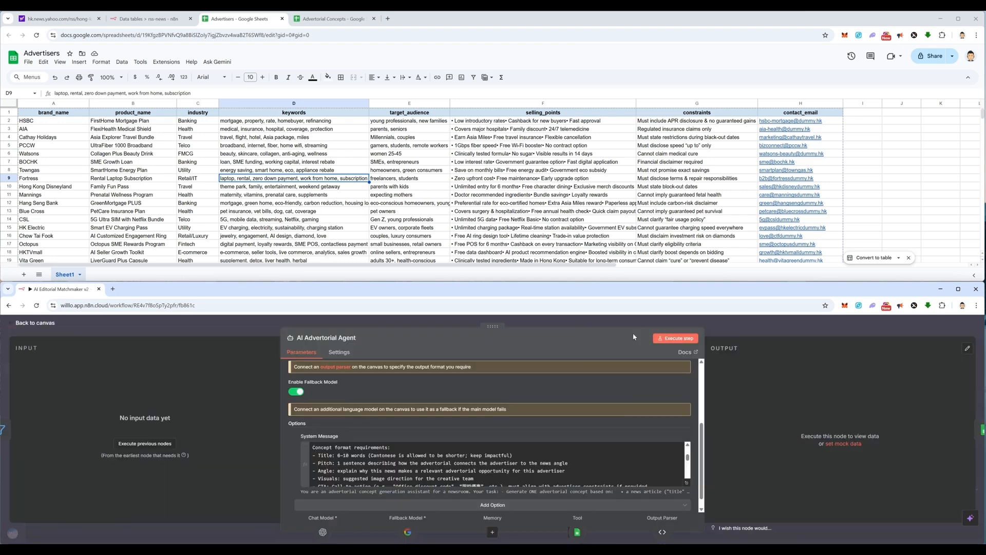
click(736, 325)
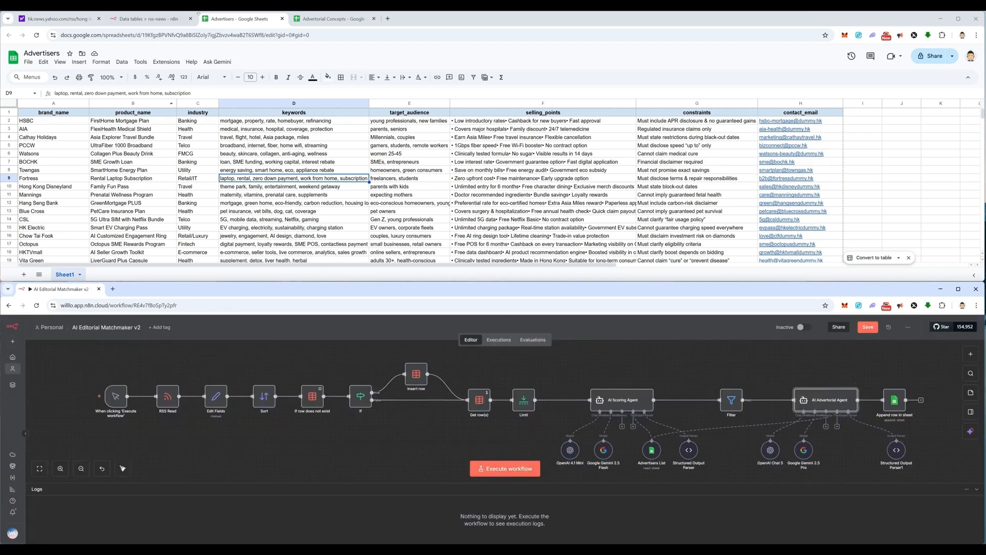
Open the Advertorial Concepts spreadsheet and check its output columns from News Title to Created Date
click(310, 20)
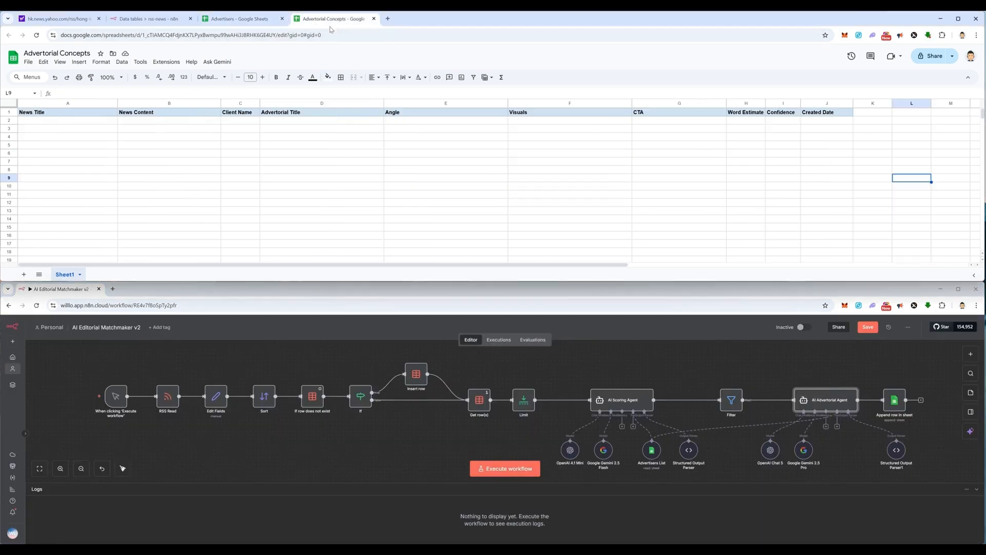
click(172, 163)
click(74, 121)
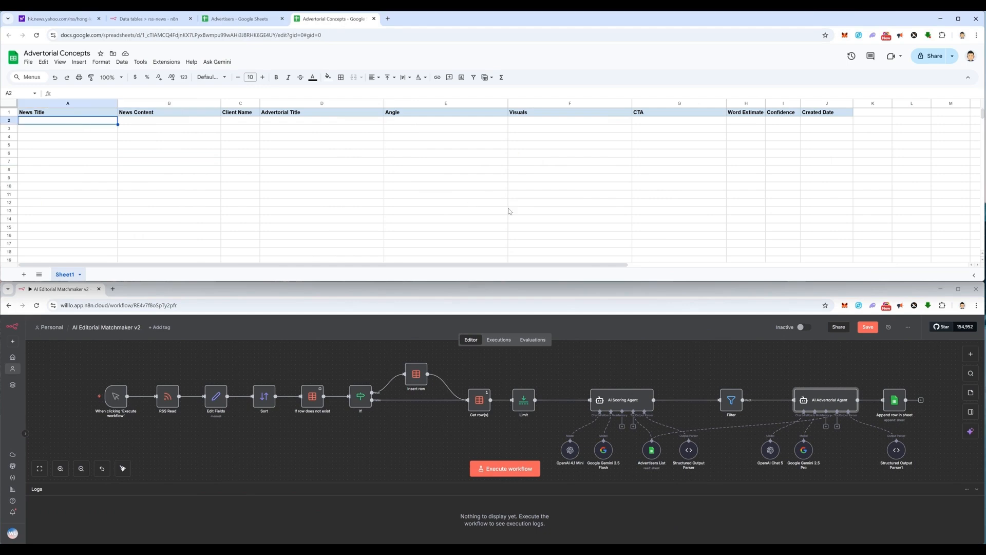
click(915, 187)
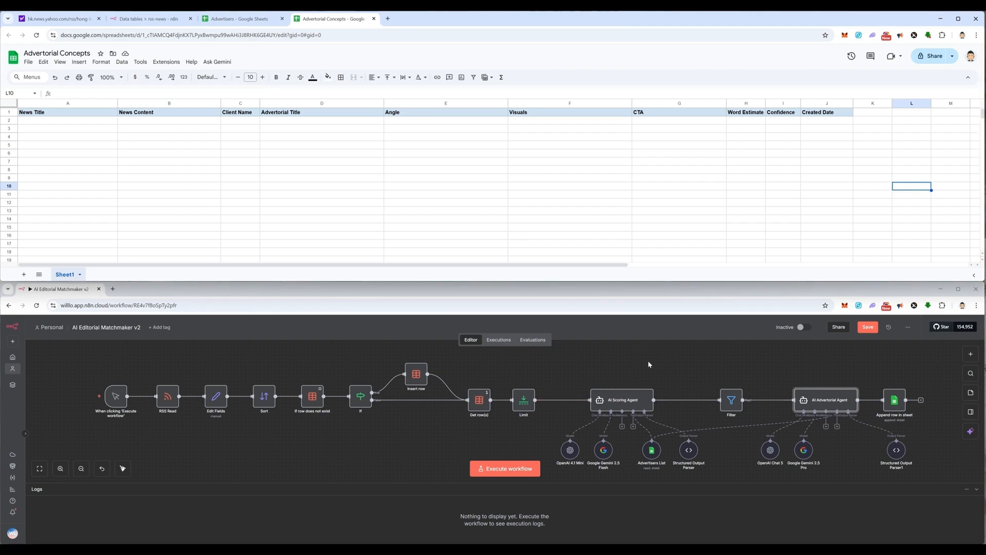
Look through the brands in the Advertisers spreadsheet and widen its keywords column slightly
click(239, 19)
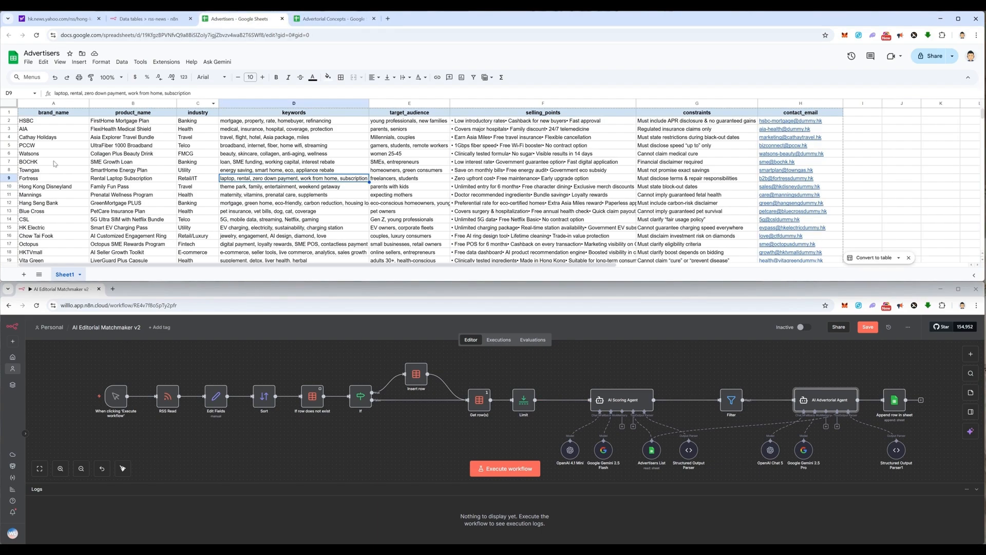
click(48, 121)
scroll(49, 153, down, 4)
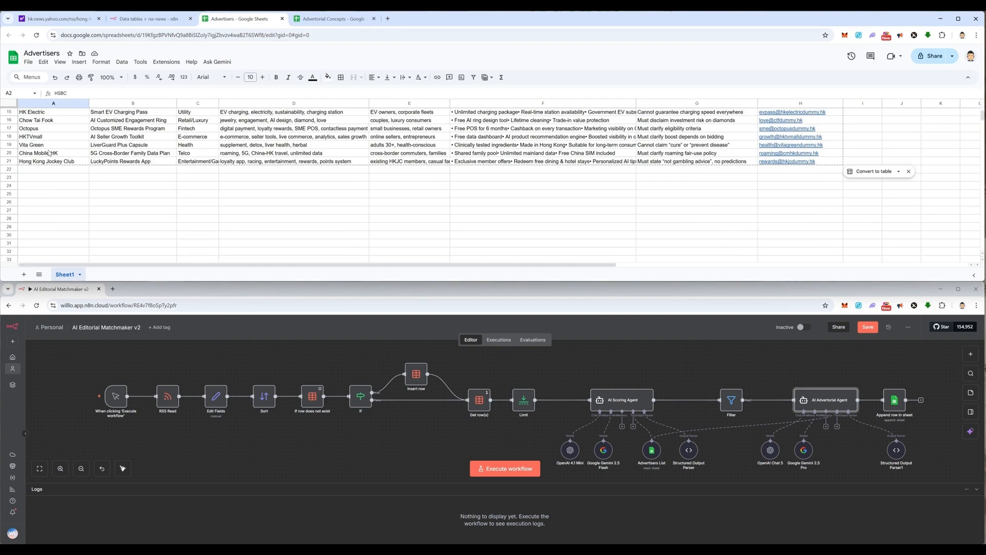
scroll(50, 153, up, 4)
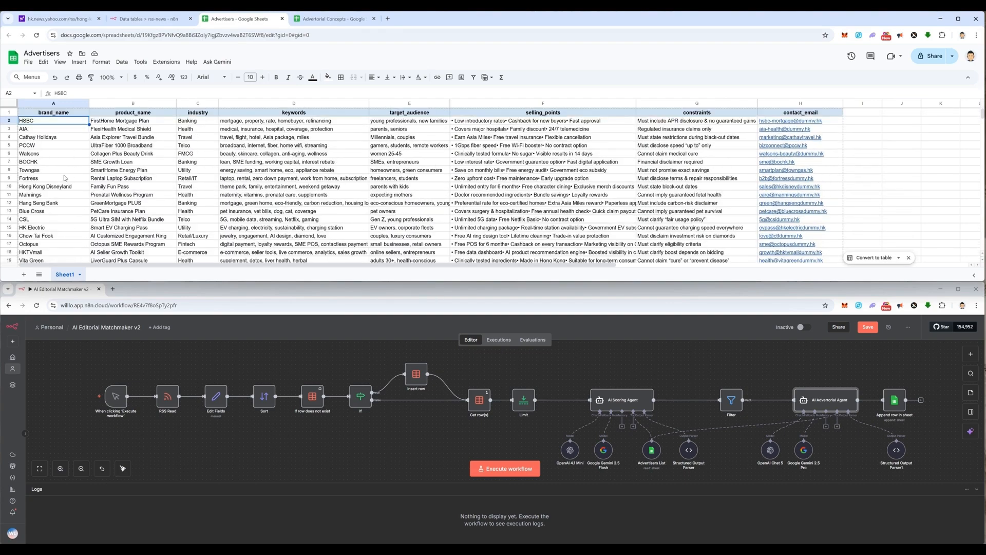
click(130, 363)
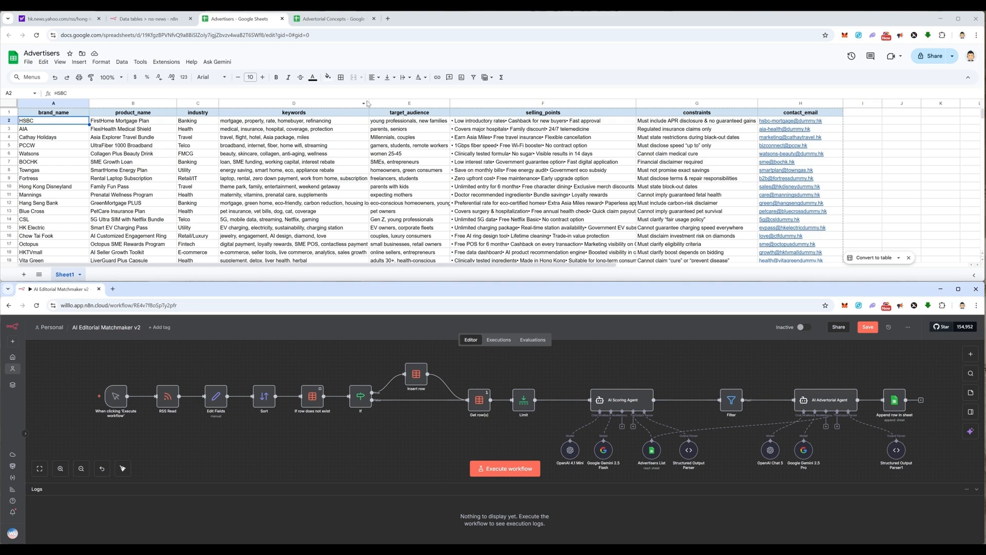
mouse_move(370, 104)
mouse_down()
mouse_move(395, 105)
mouse_move(386, 104)
mouse_up()
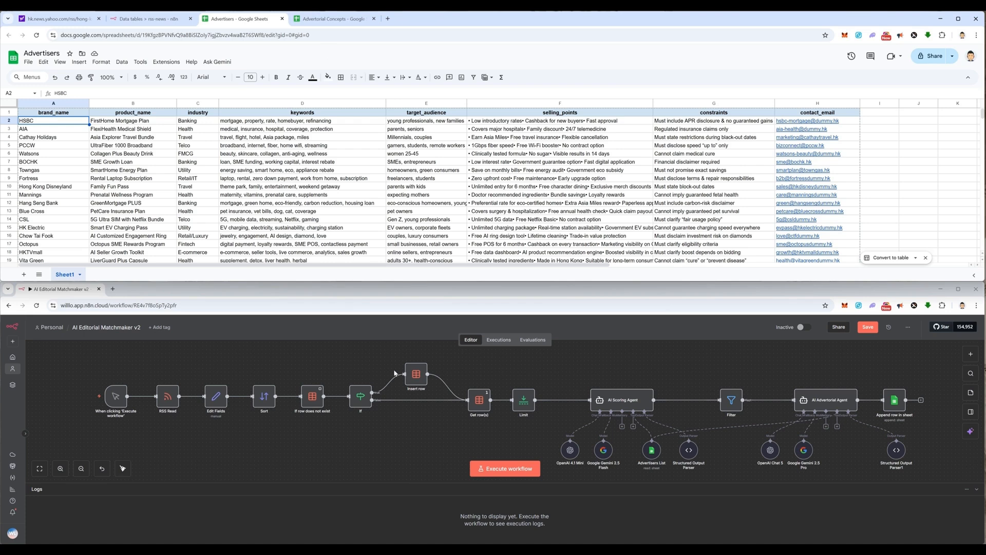
Check the Yahoo Hong Kong RSS feed and the rss-news data table, and save the workflow
click(61, 19)
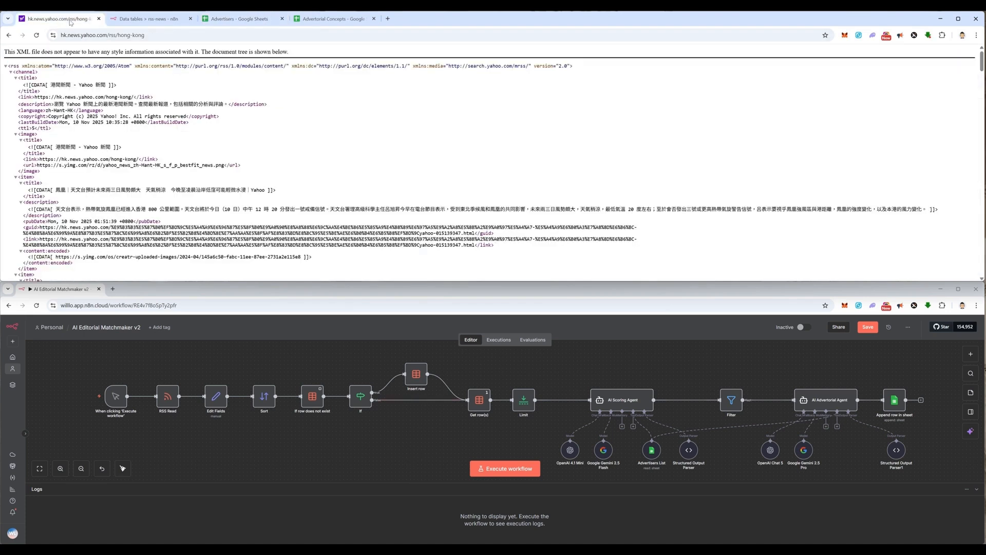
click(149, 19)
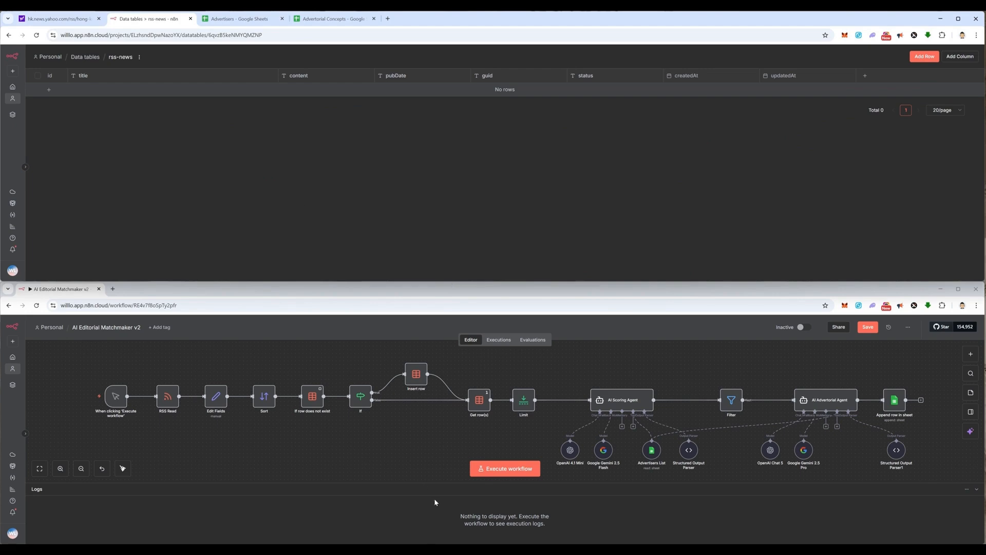
click(519, 469)
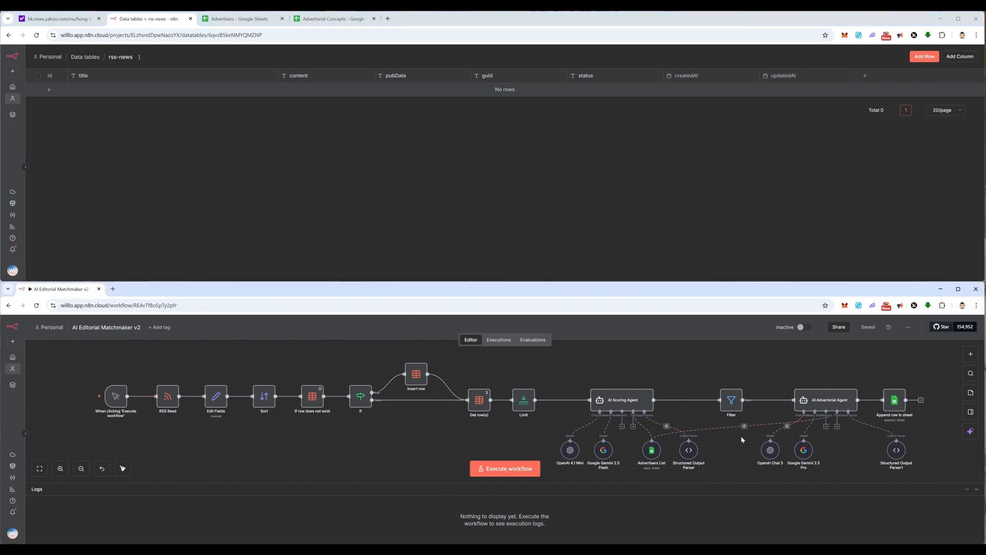
Recheck the Advertorial Concepts and Advertisers spreadsheets and return to the rss-news data table
click(329, 19)
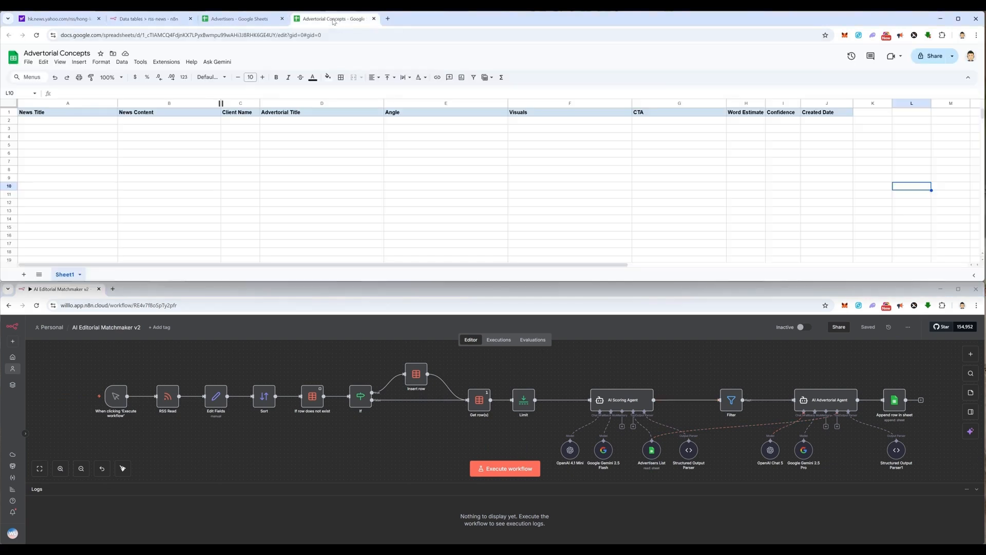
click(239, 19)
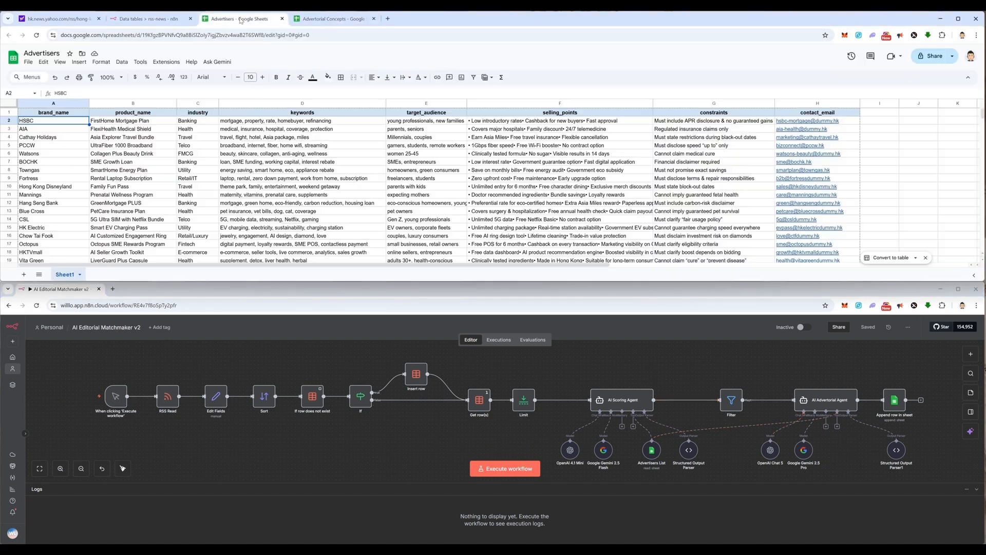
click(131, 175)
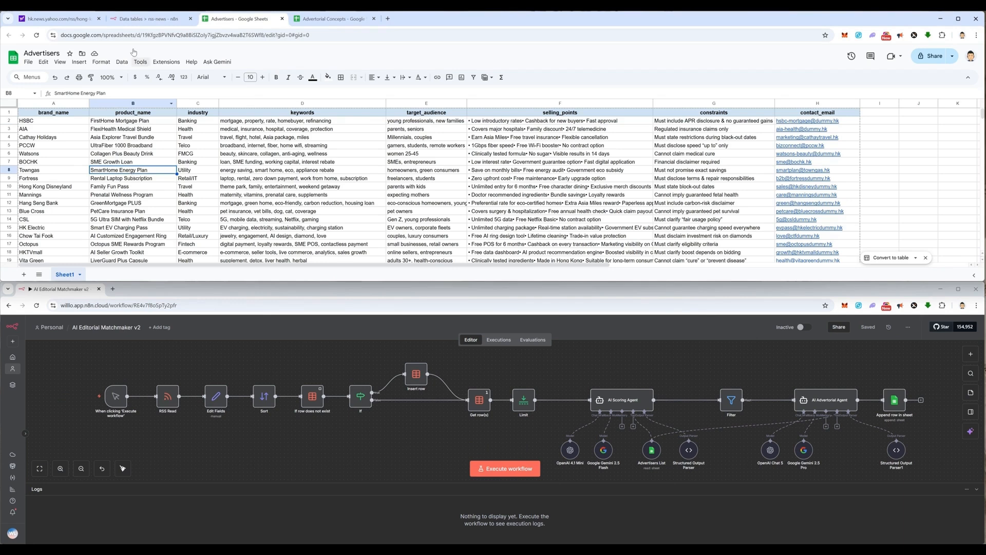
click(132, 21)
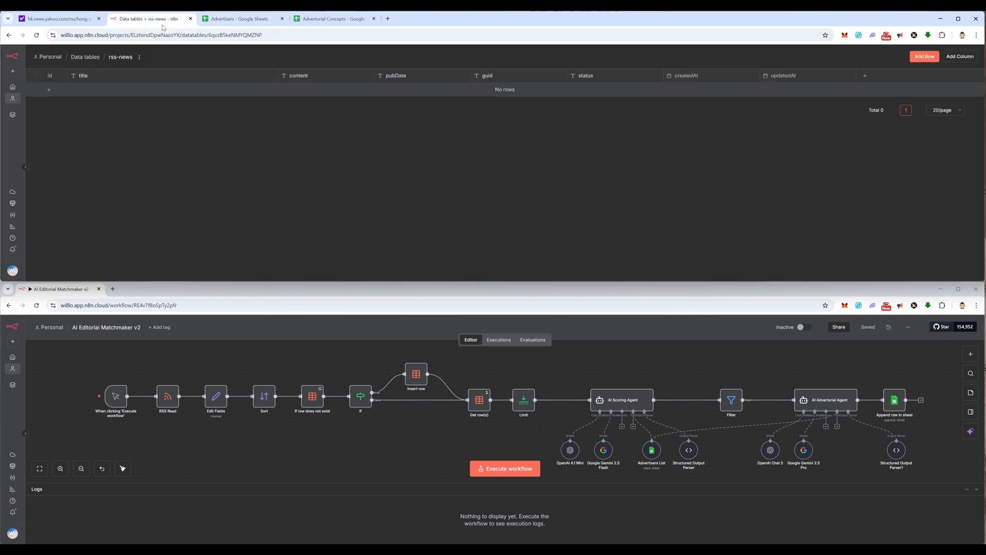
Execute the AI Editorial Matchmaker v2 workflow and reload the rss-news data table while it runs
click(574, 373)
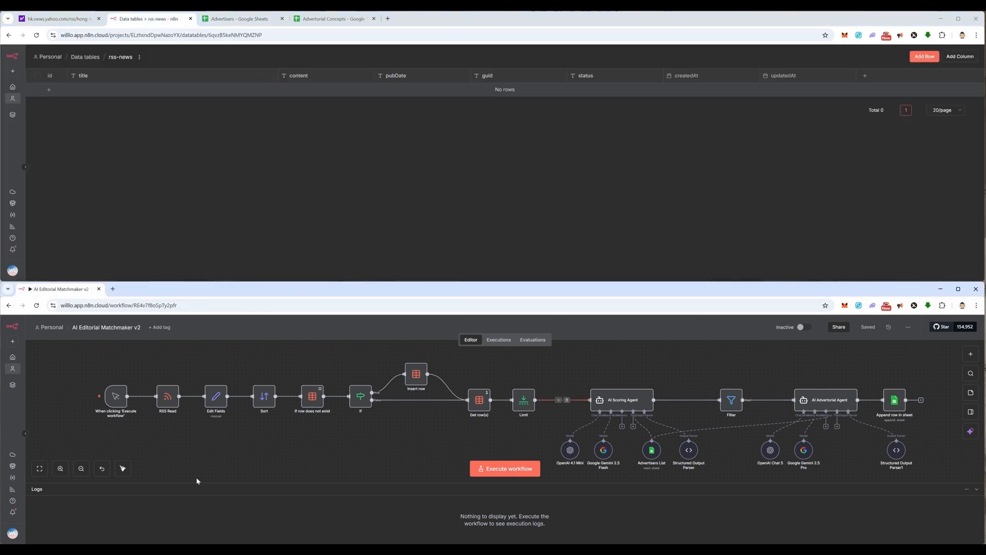
click(499, 470)
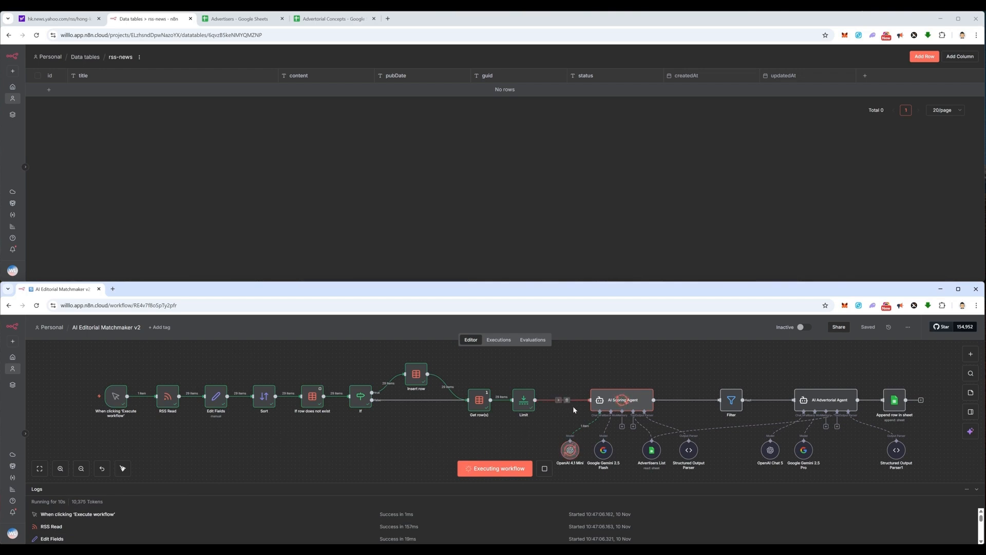
click(719, 162)
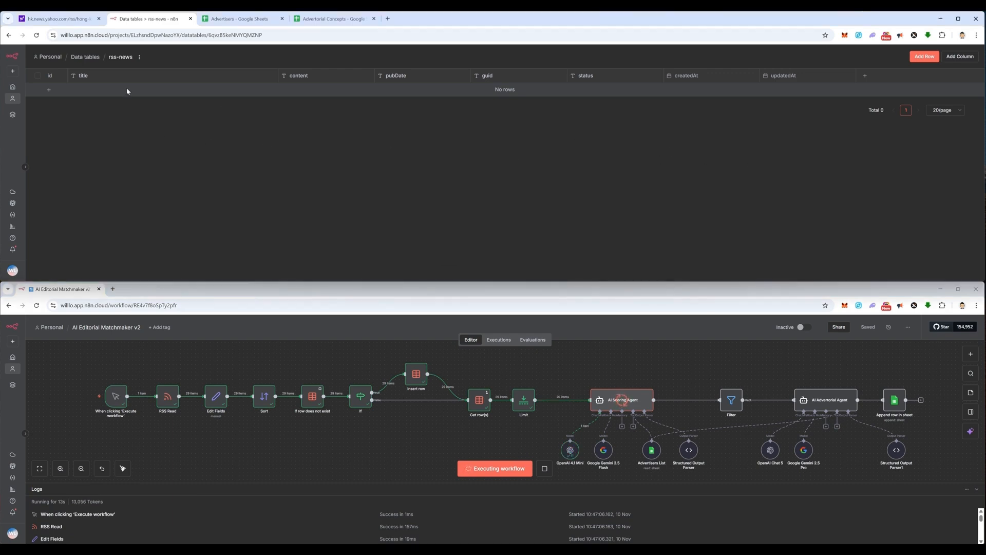
click(36, 35)
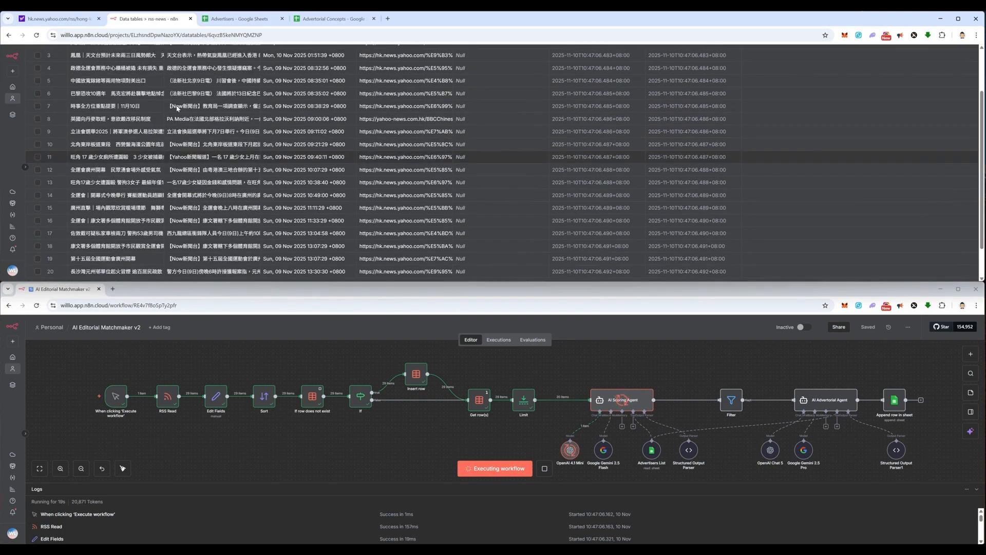
Widen the title column of the rss-news table and look through the stored news rows
double_click(164, 76)
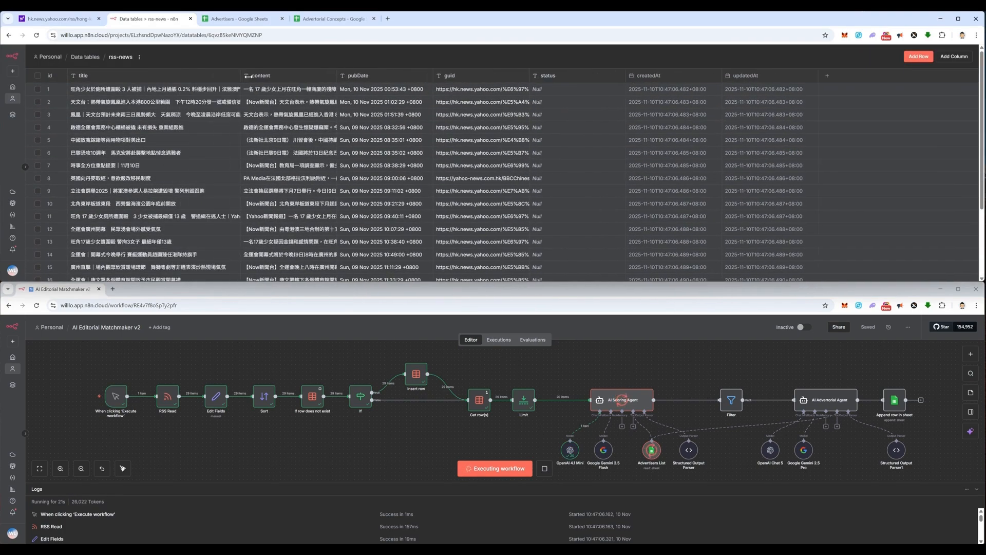
scroll(200, 165, down, 3)
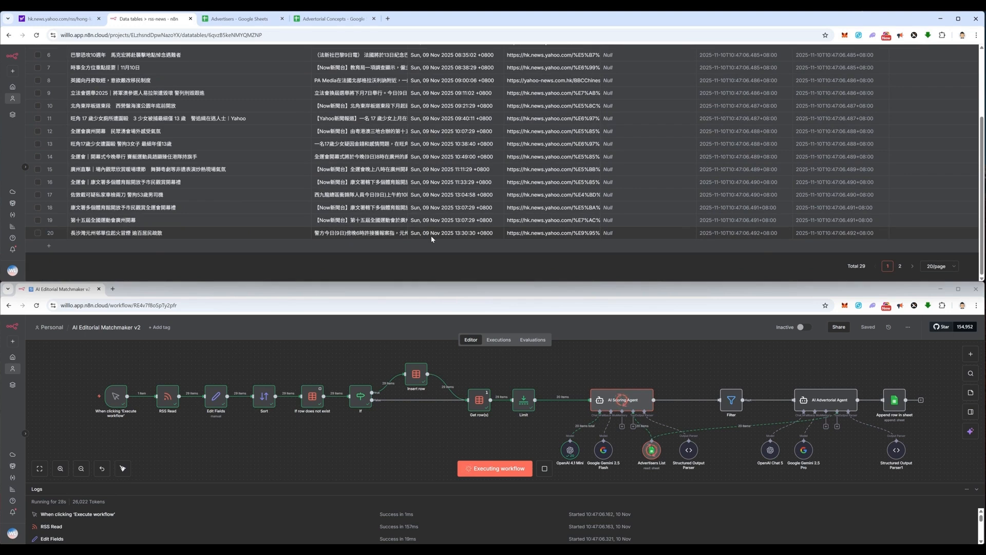
scroll(431, 232, up, 3)
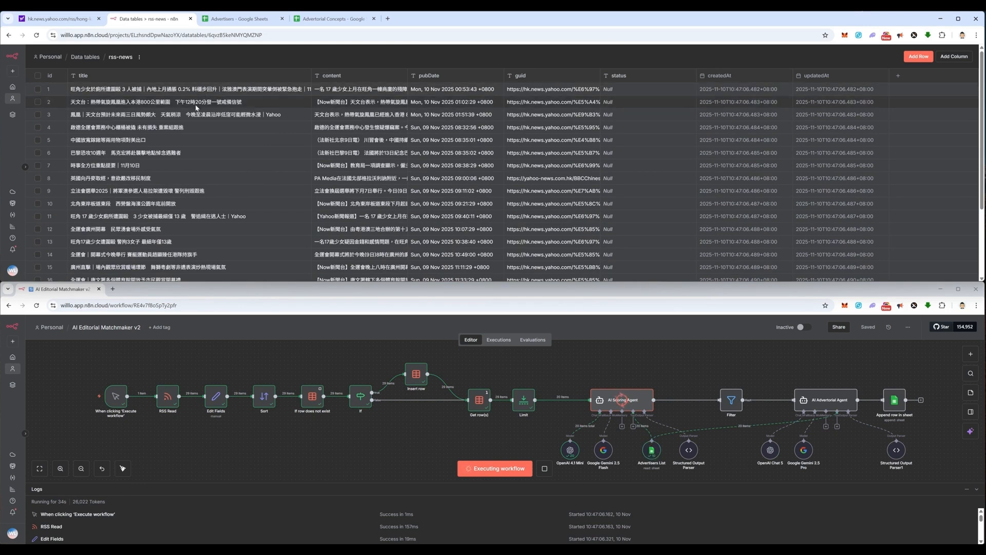
scroll(220, 133, down, 1)
scroll(220, 134, down, 3)
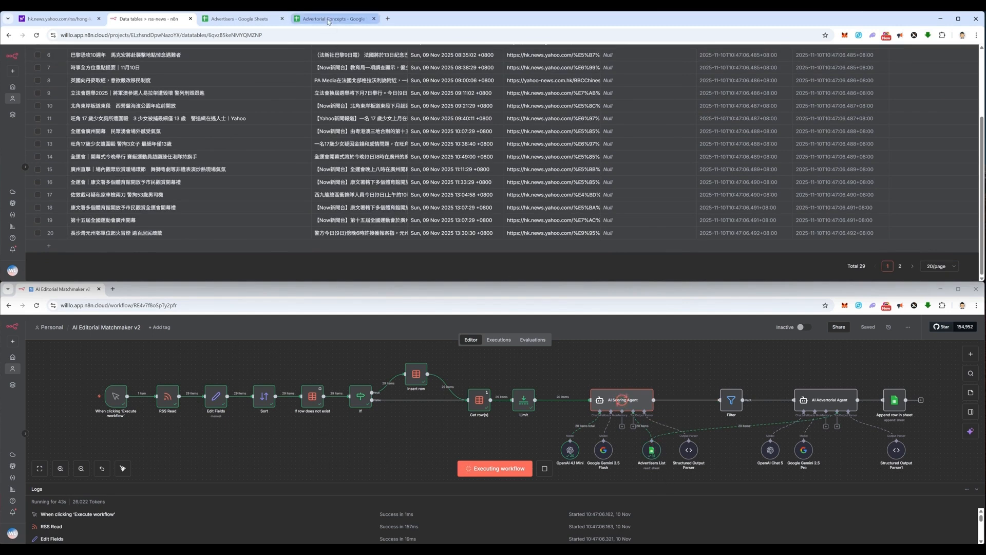
Revisit the Advertisers spreadsheet during the run and review the generated rows in the Advertorial Concepts spreadsheet
click(250, 19)
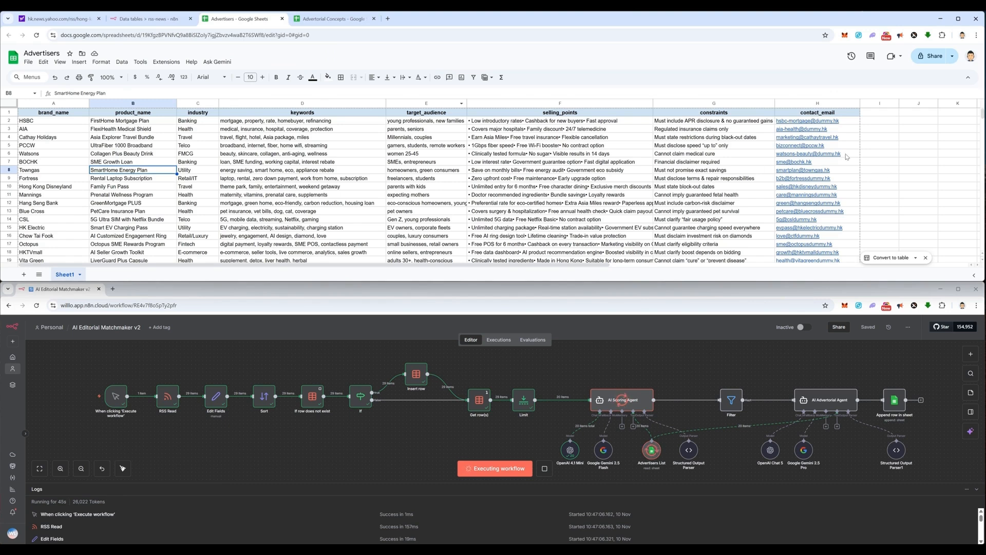
click(923, 189)
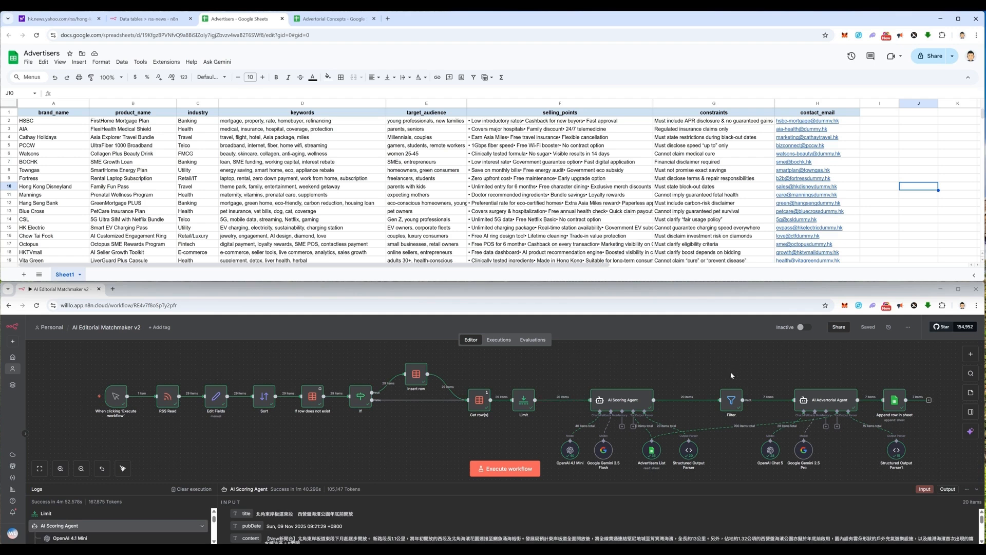
click(329, 19)
click(310, 178)
scroll(310, 175, down, 10)
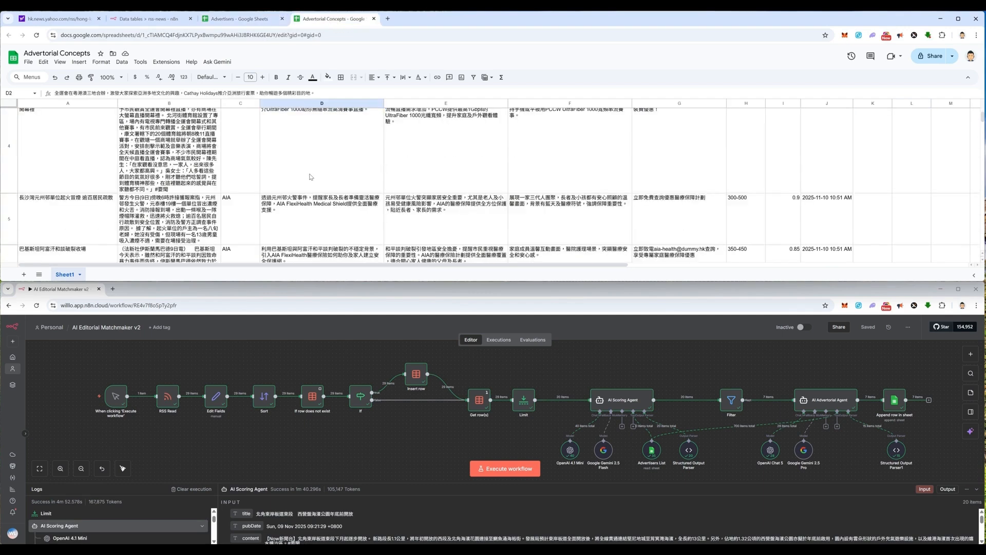
Set the Advertorial Concepts spreadsheet's zoom to 75% with the first rows in view
scroll(310, 169, up, 10)
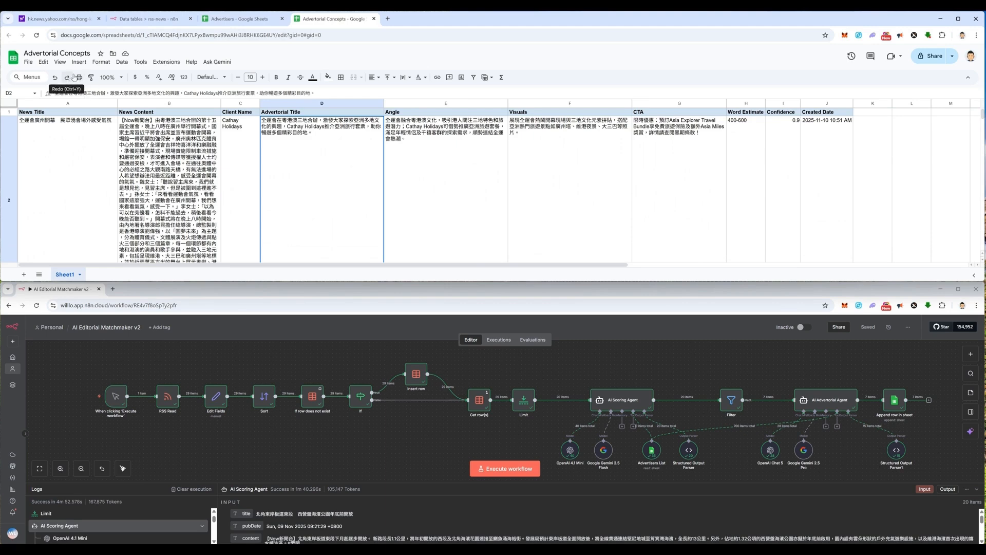
click(122, 78)
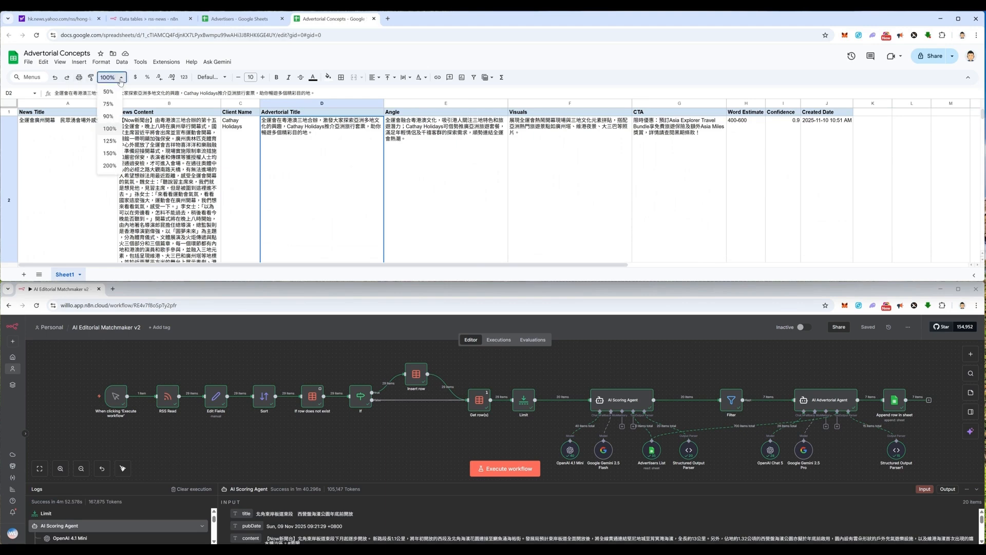
click(108, 104)
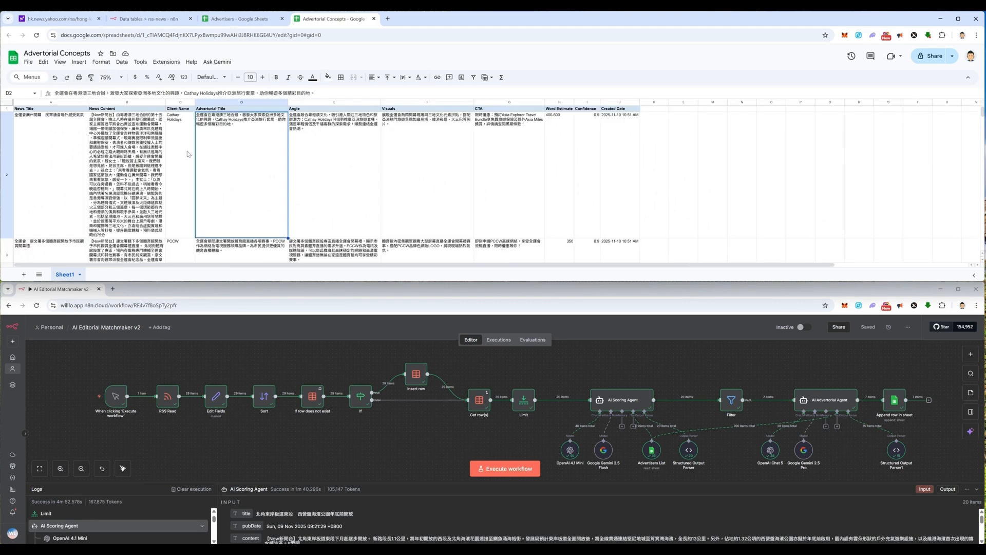
Examine the Cathay Holidays concept in row 2, from news title and client through advertorial title, angle, visuals, CTA and confidence
click(43, 119)
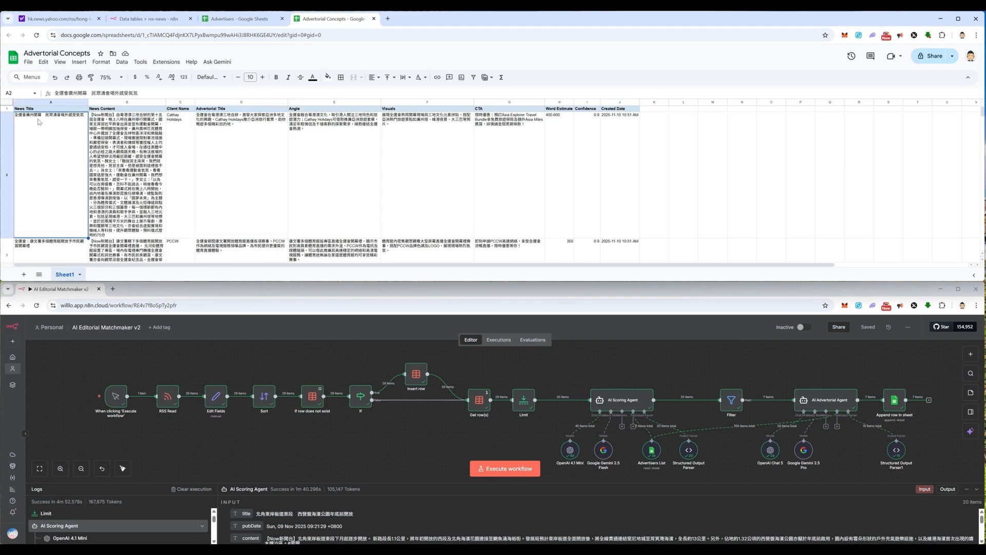
click(181, 133)
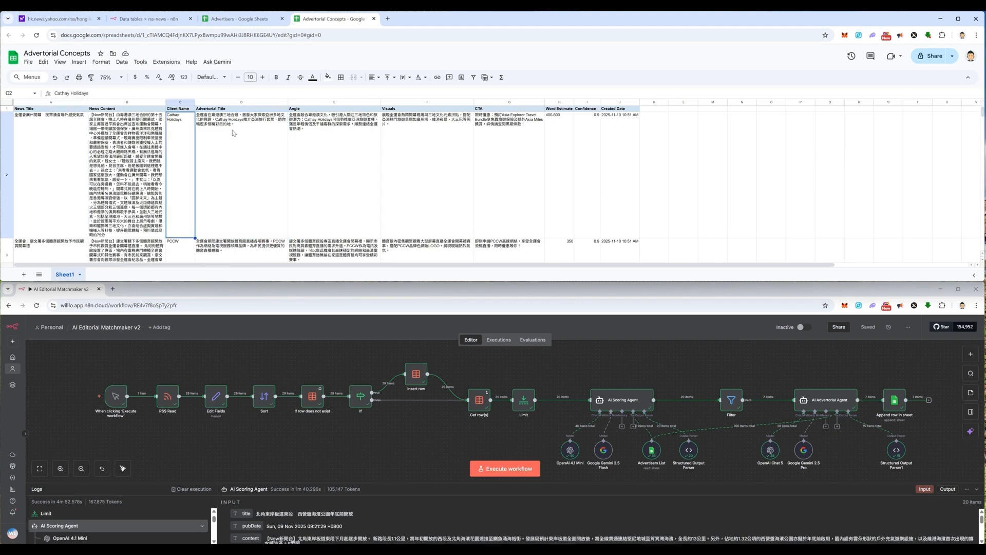
click(249, 128)
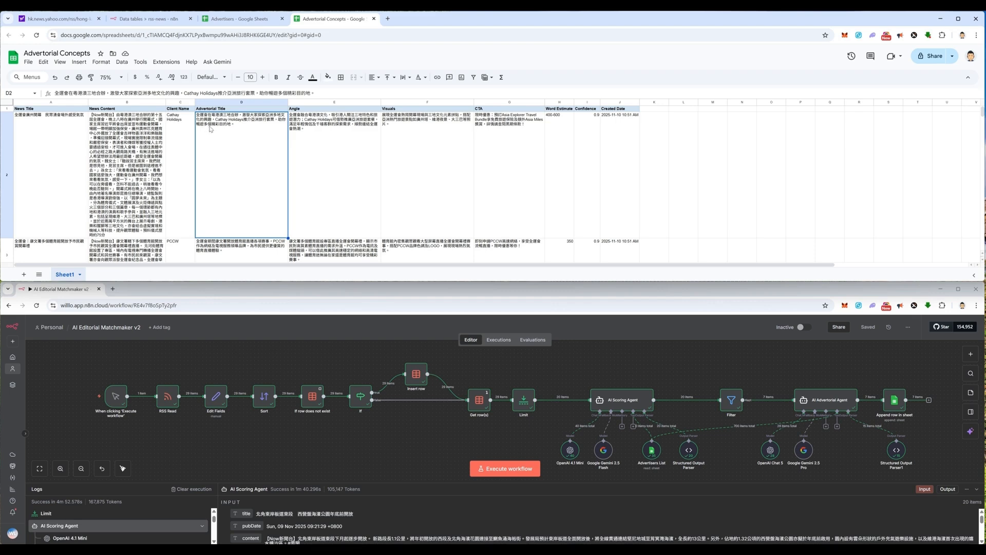
click(345, 142)
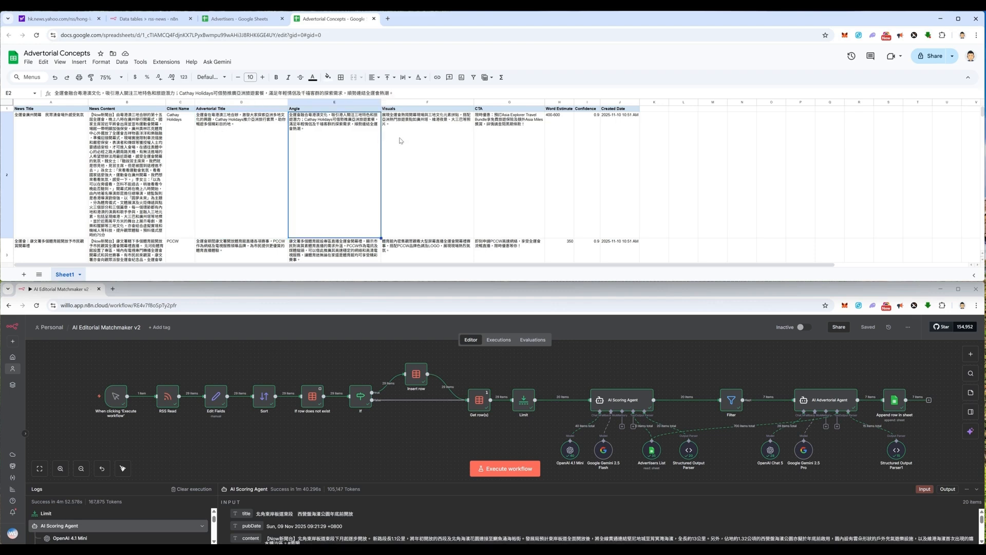
click(410, 142)
click(492, 145)
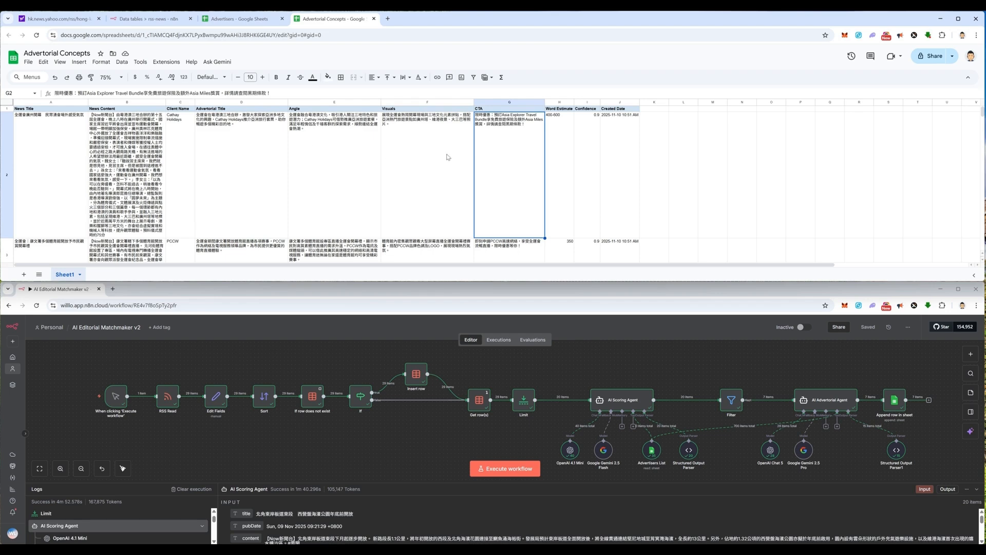
click(598, 161)
Compare the news titles and advertorial titles of the two PCCW concepts in rows 3 and 4
scroll(167, 172, down, 1)
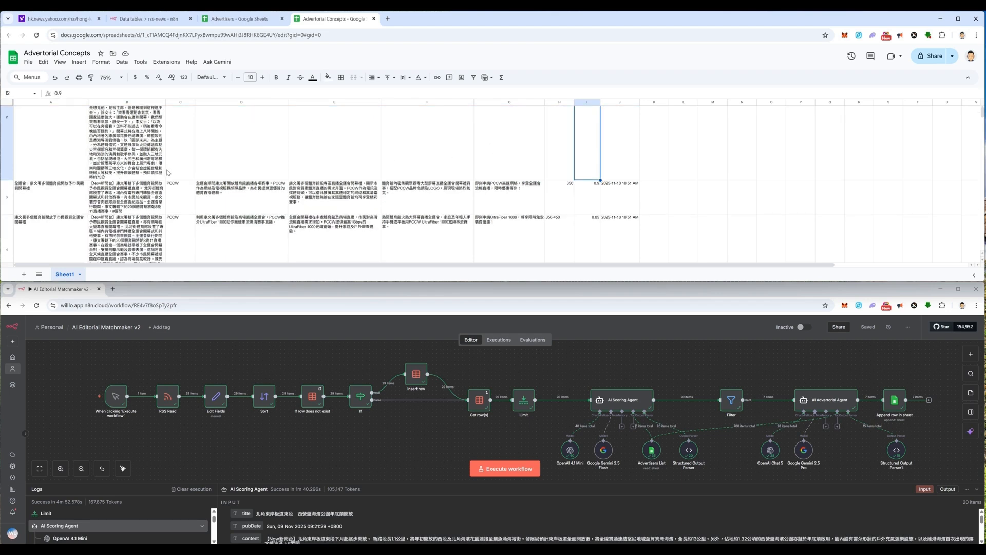
click(57, 201)
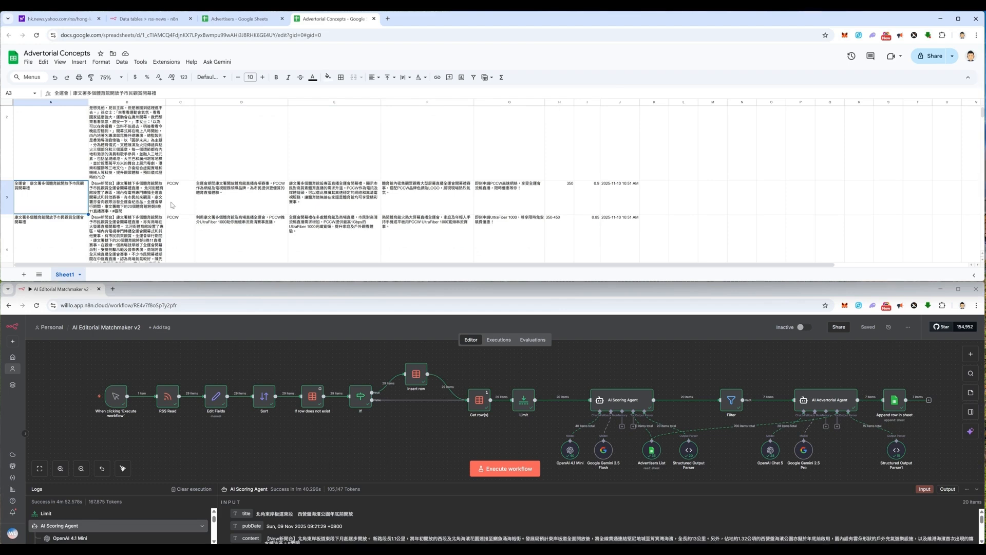
click(238, 201)
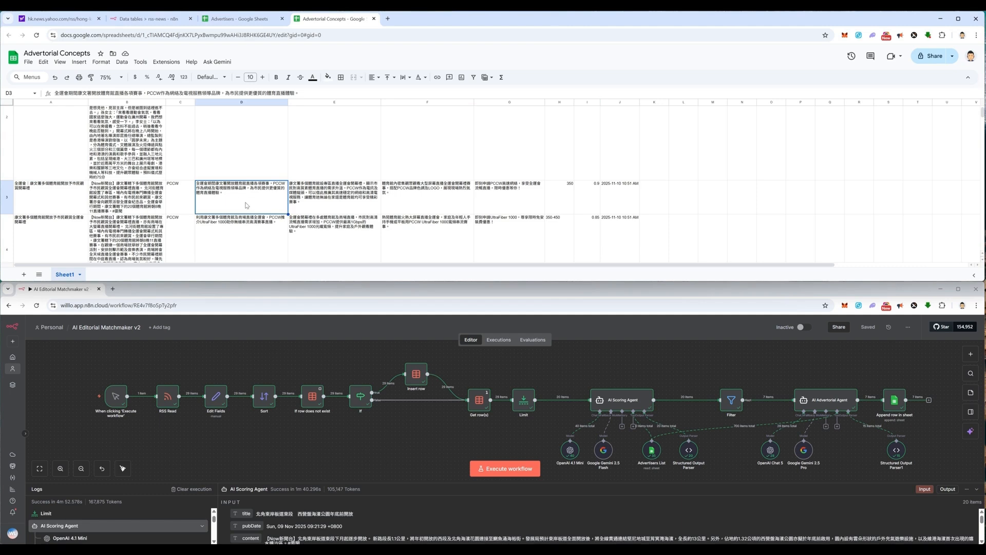
scroll(166, 201, down, 1)
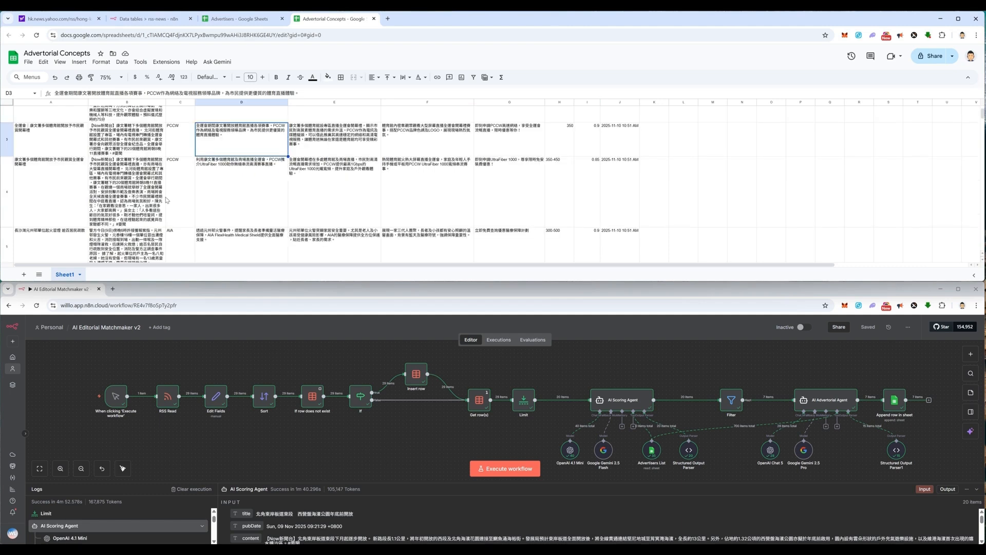
click(62, 181)
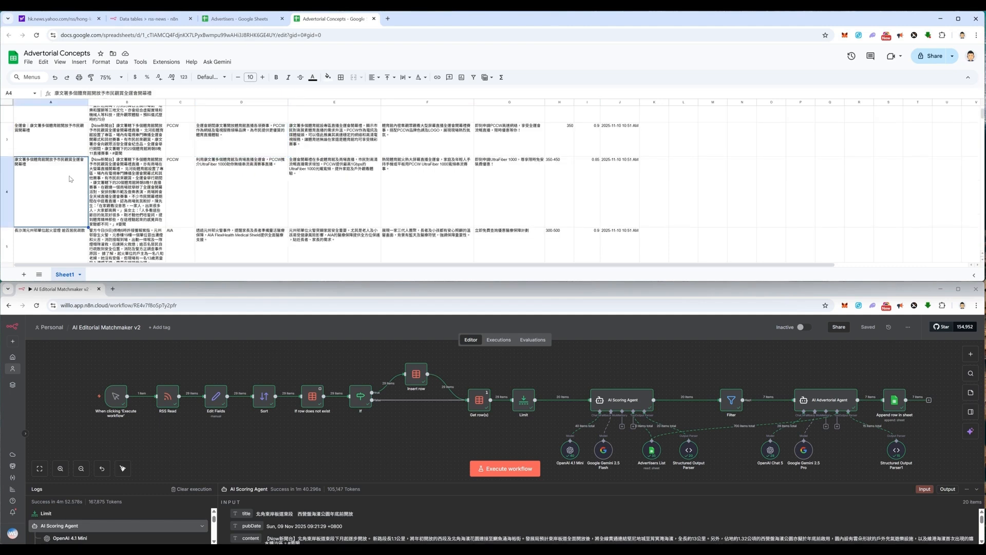
click(231, 175)
Review the news titles and advertorial titles of the AIA concepts in rows 5 and 6
scroll(231, 176, down, 1)
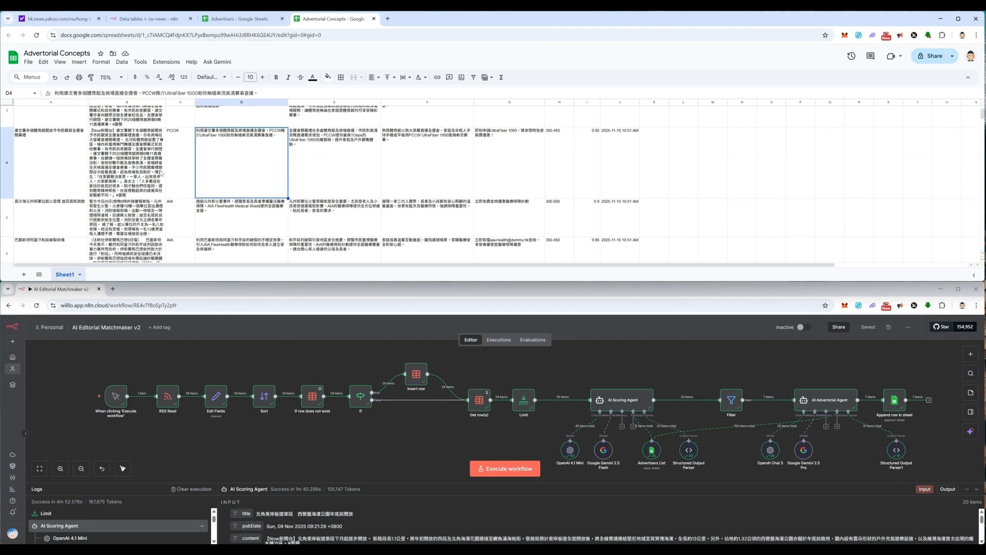
scroll(162, 173, down, 2)
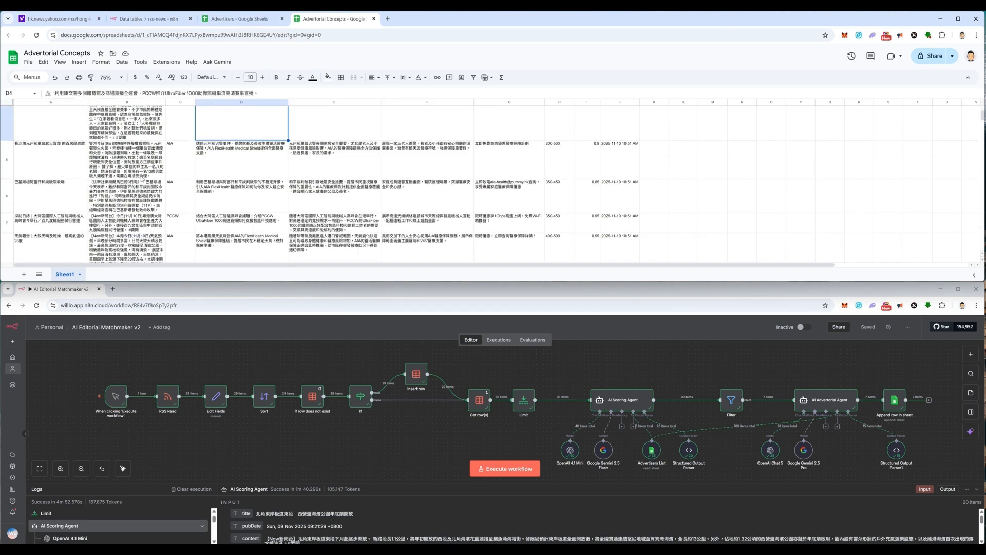
click(59, 161)
click(181, 159)
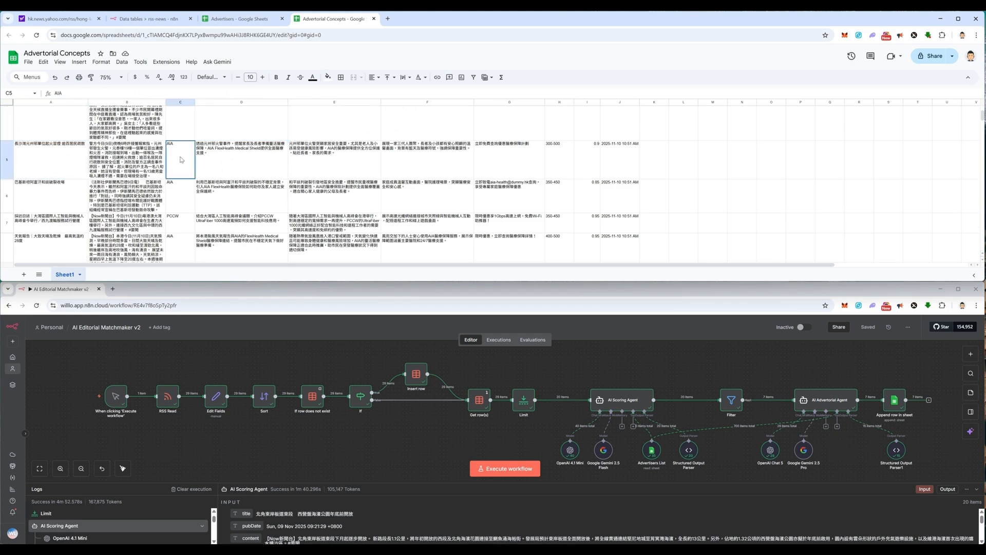
click(250, 159)
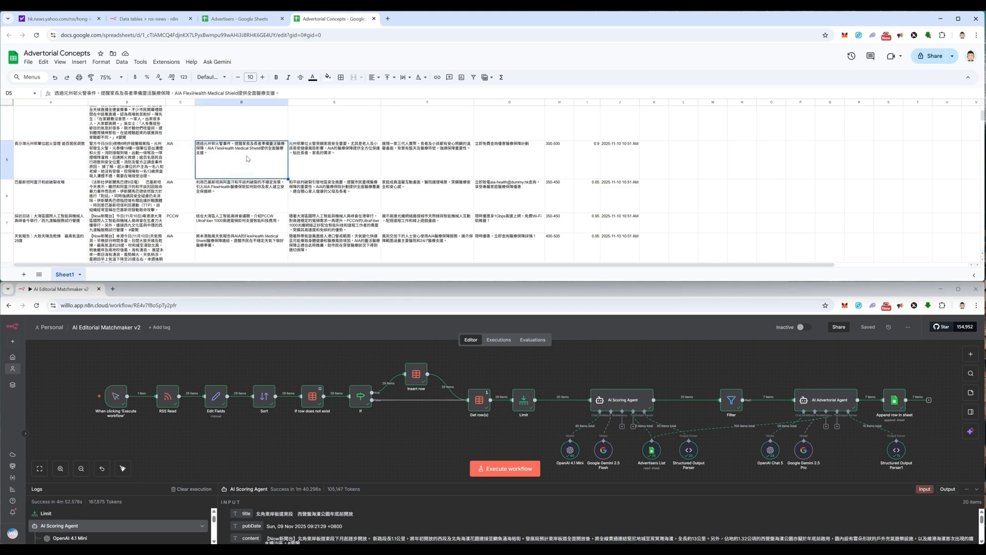
click(63, 199)
scroll(63, 198, down, 1)
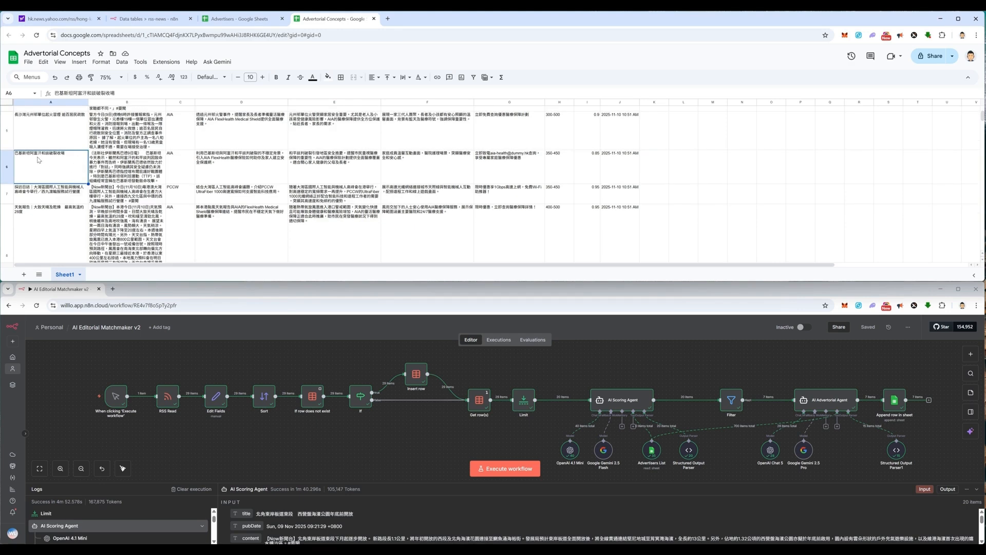
click(239, 168)
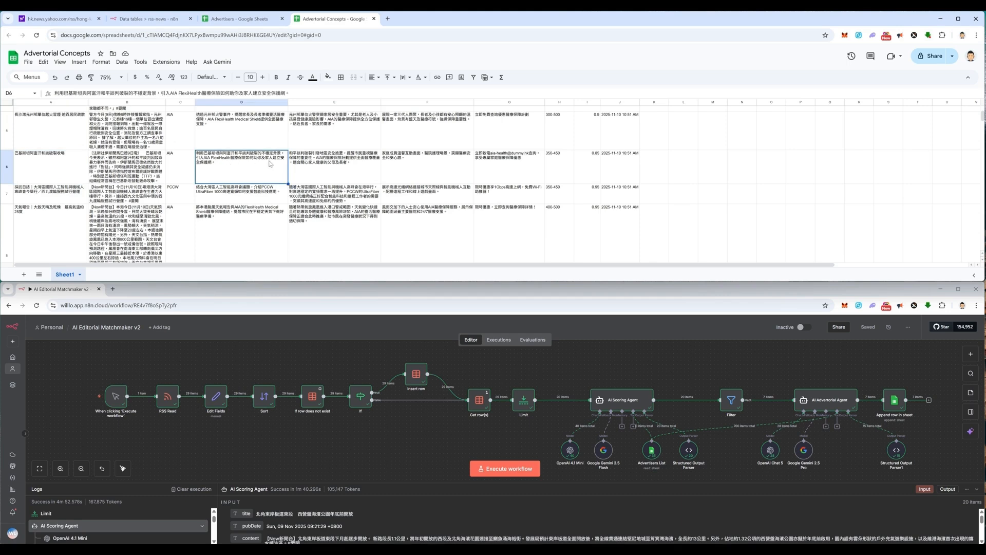
Read the news title, client name and advertorial title of the PCCW concept in row 7
scroll(277, 168, down, 1)
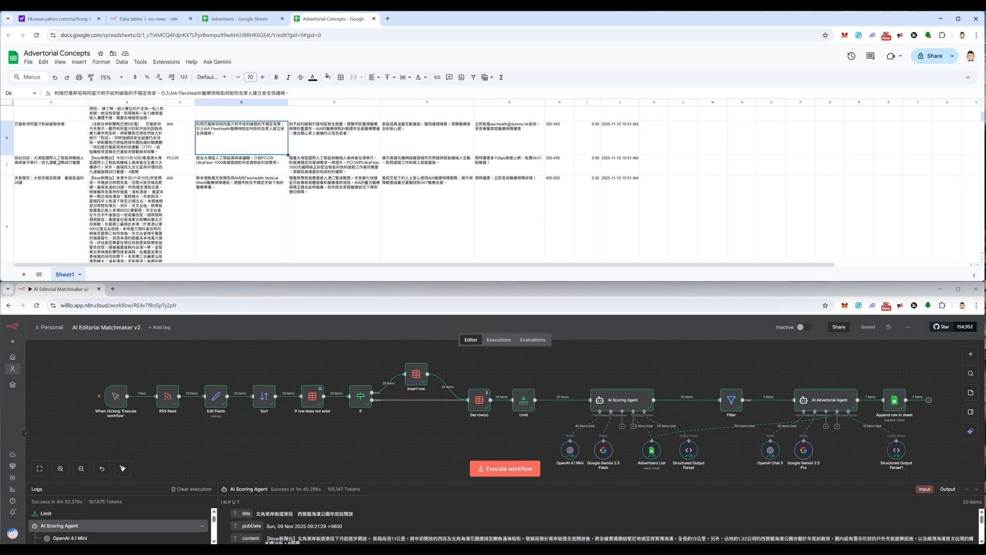
click(53, 167)
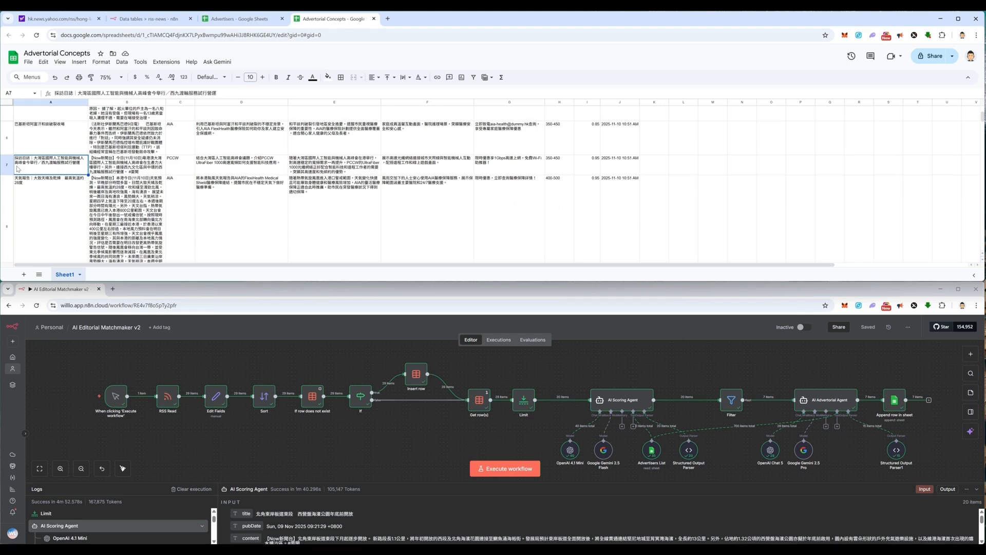
click(62, 168)
click(178, 168)
click(234, 167)
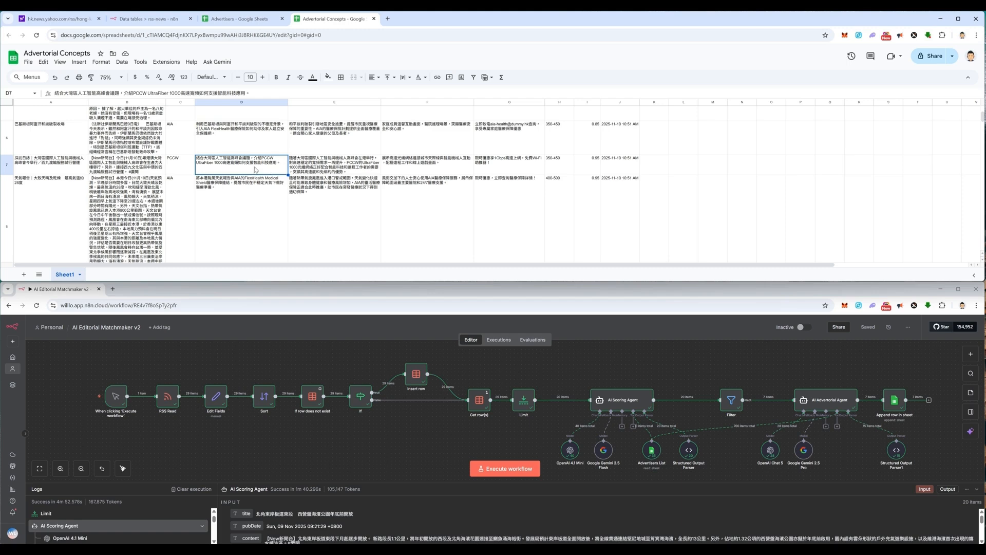
Examine the AIA weather-report concept in row 8, including its visuals, and return to the start of the sheet
scroll(152, 188, down, 1)
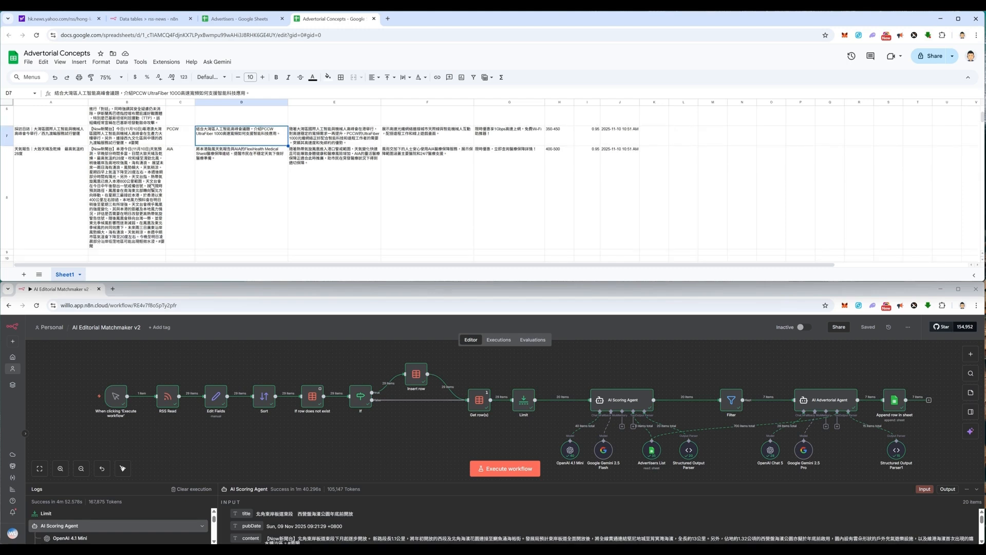
click(152, 188)
click(45, 179)
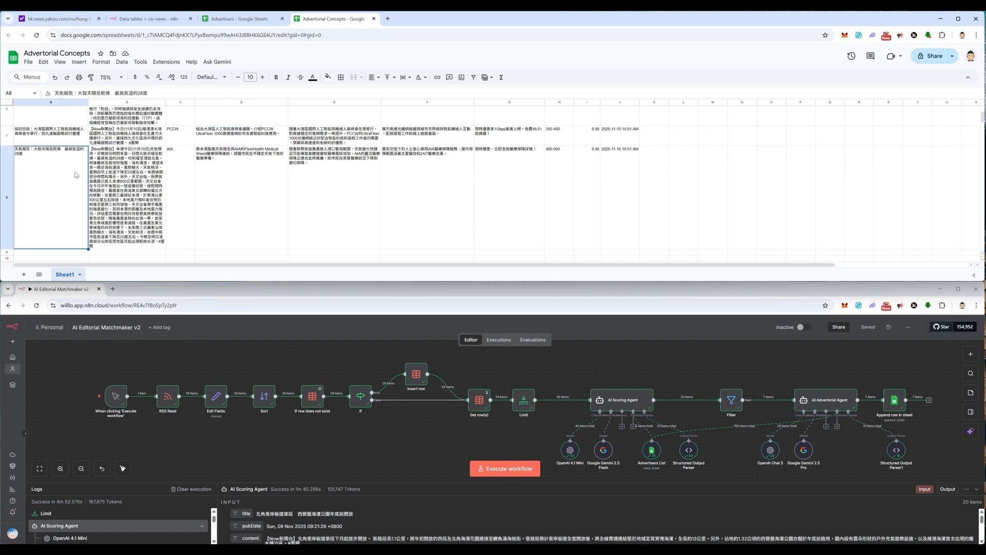
click(179, 171)
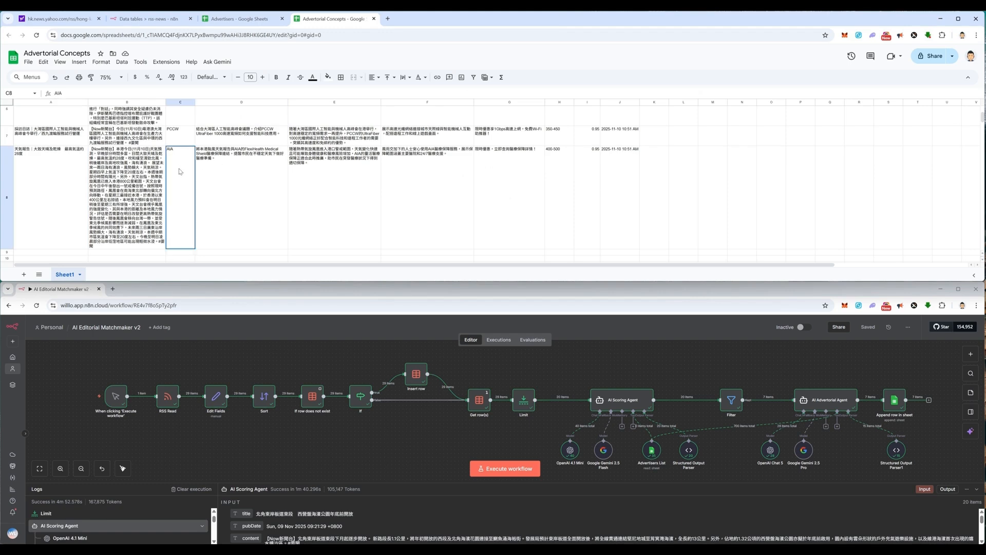
click(225, 170)
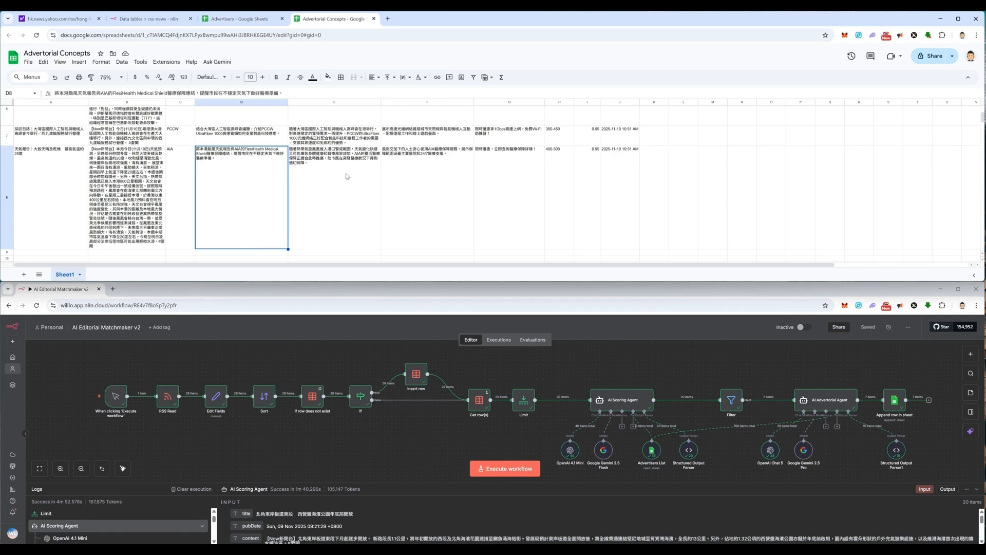
click(415, 173)
scroll(40, 156, up, 5)
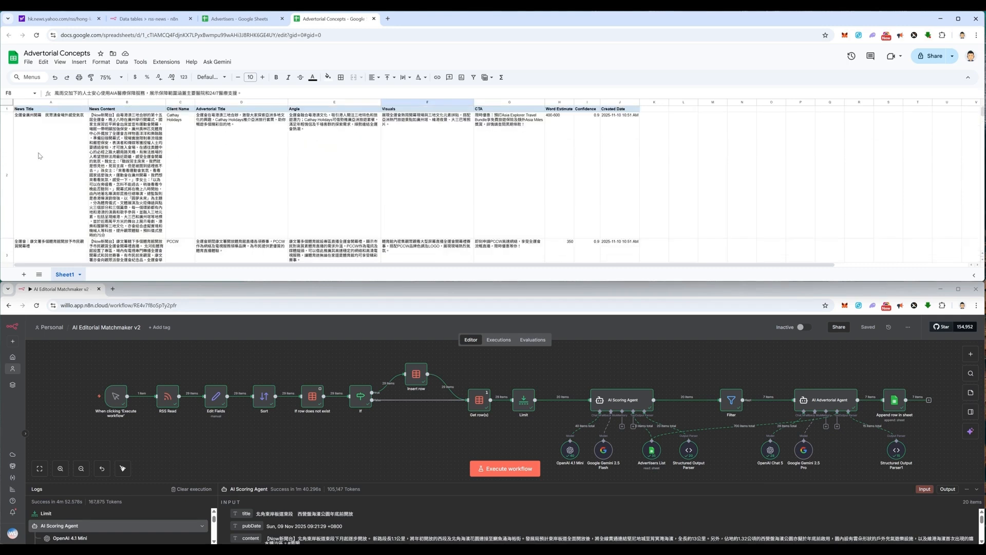
click(40, 155)
click(774, 156)
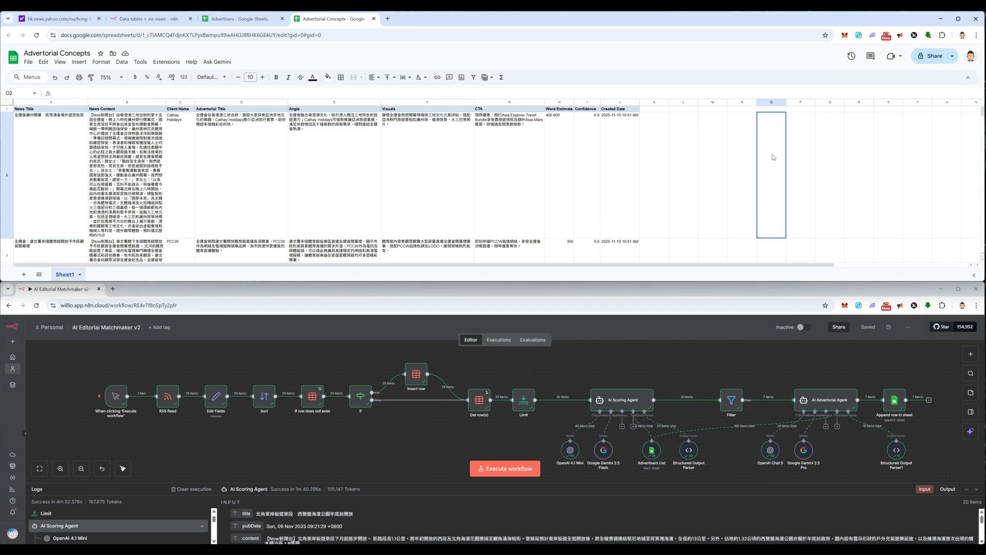
In the n8n workflow, check the sub-workflow conversion option for all nodes after Limit and for the AI Advertorial Agent group, leaving everything unselected
click(916, 362)
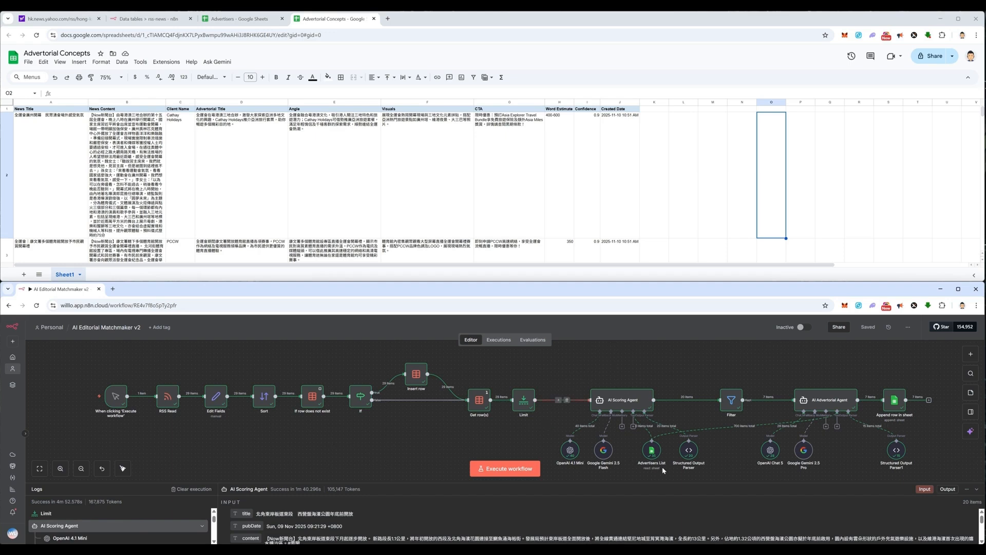
drag(550, 367, 938, 473)
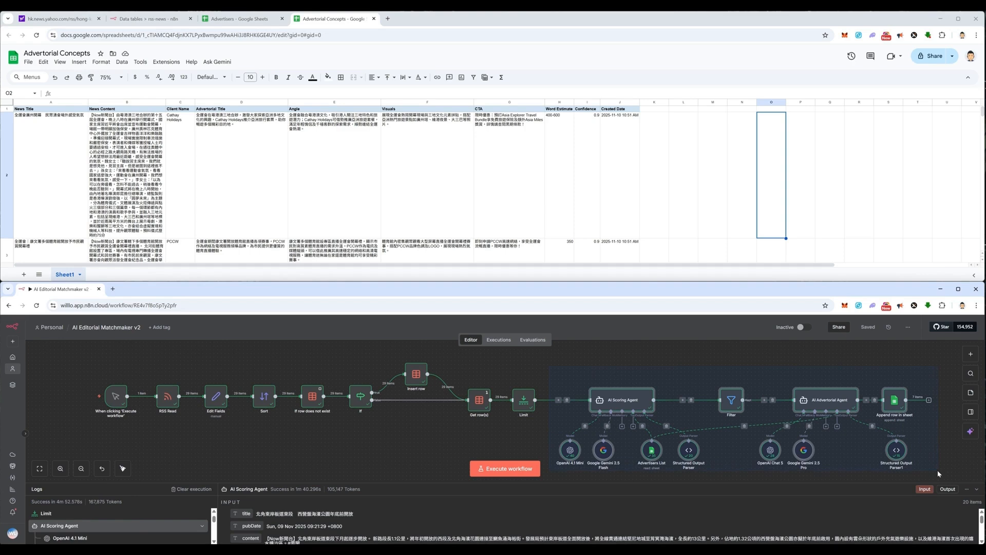
right_click(633, 409)
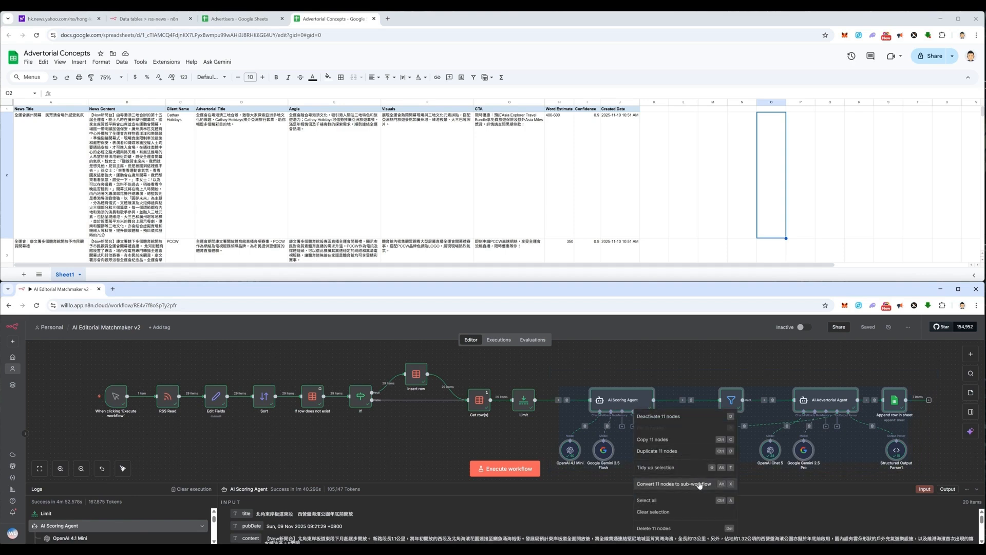
click(780, 364)
drag(759, 358, 934, 472)
right_click(820, 411)
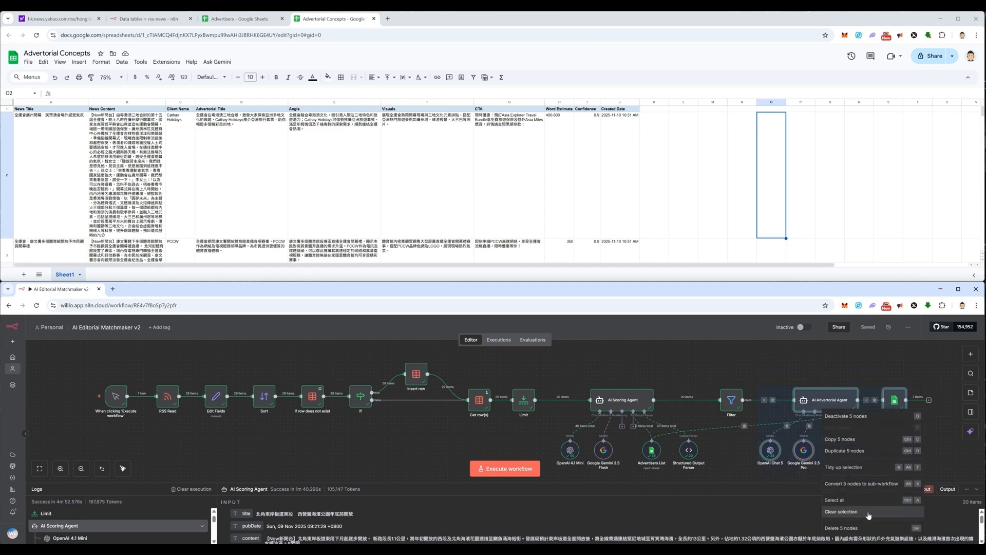
click(837, 358)
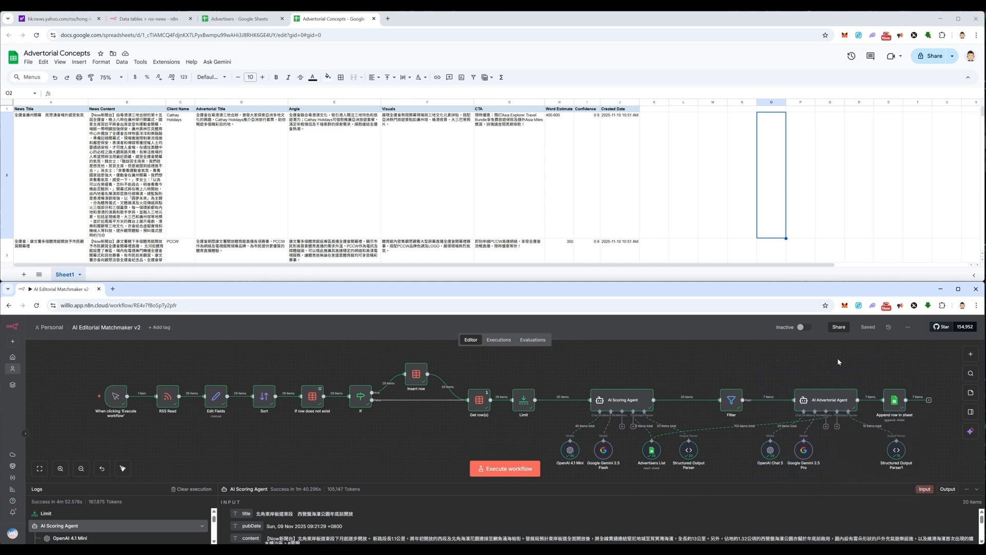